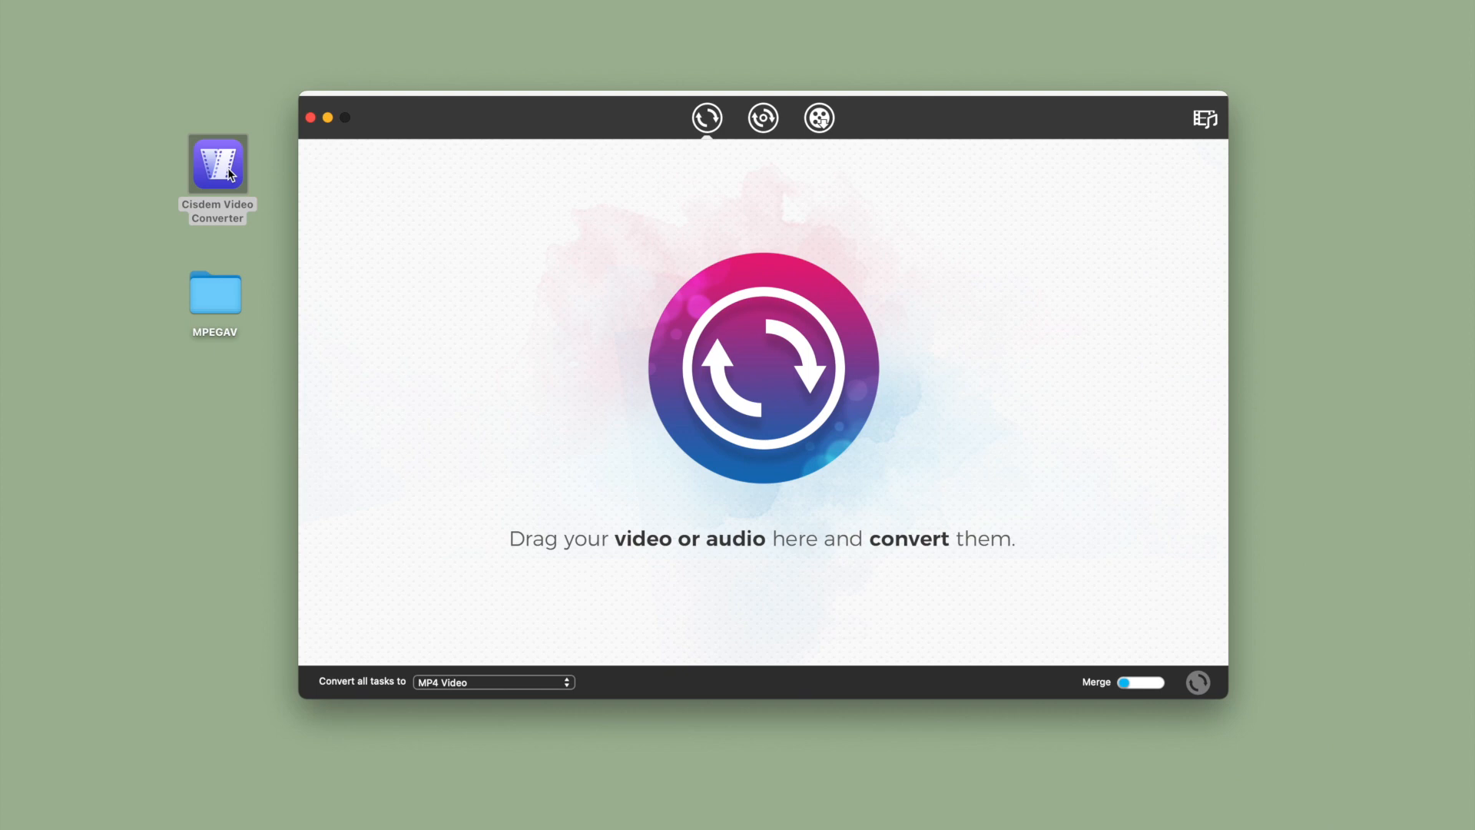
Add AVSEQ01.DAT, AVSEQ02.DAT and AVSEQ03.DAT from the MPEGAV desktop folder to the converter and close the folder window
double_click(214, 295)
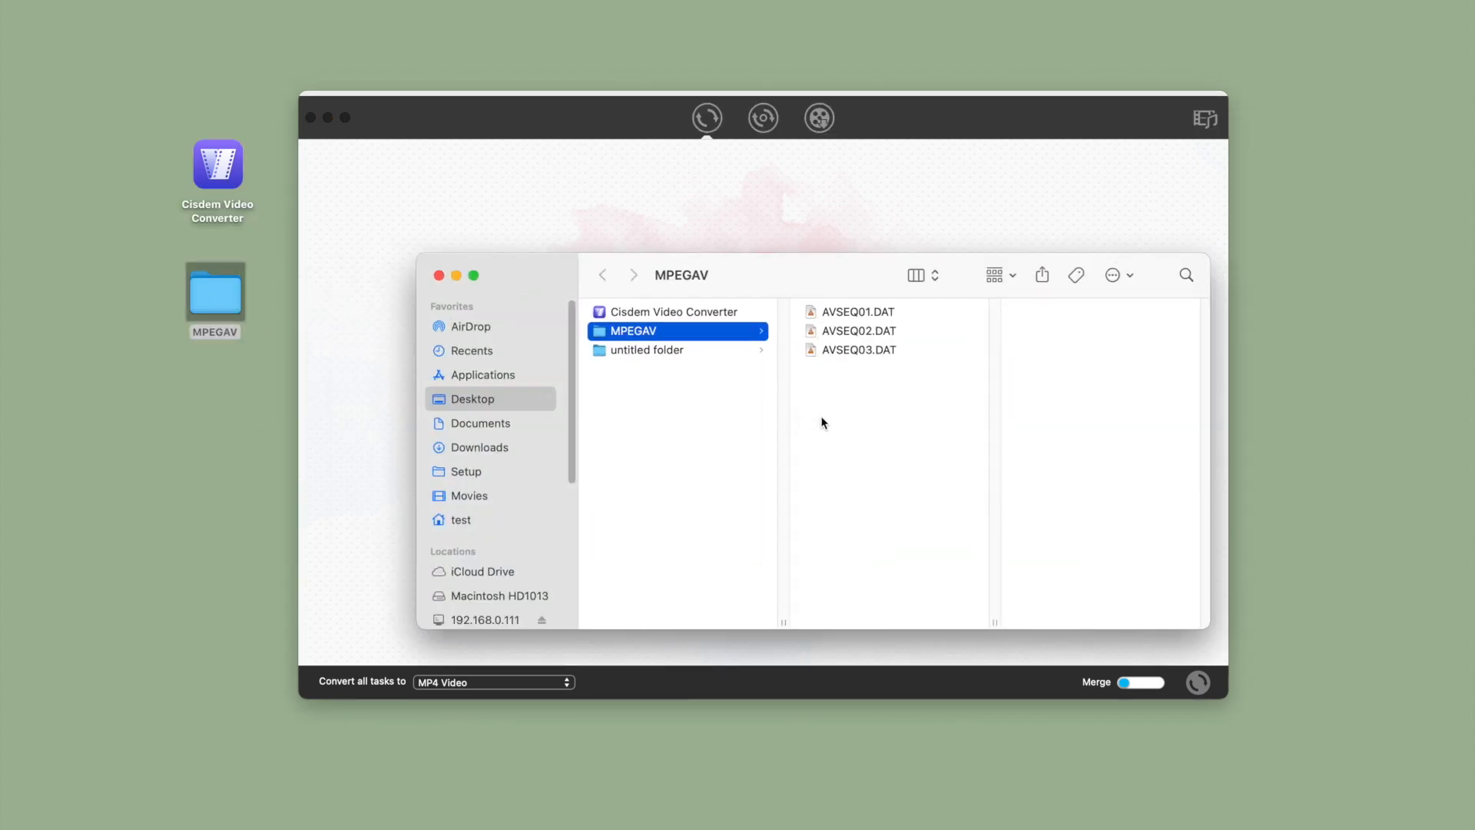
drag(869, 380, 667, 206)
click(438, 276)
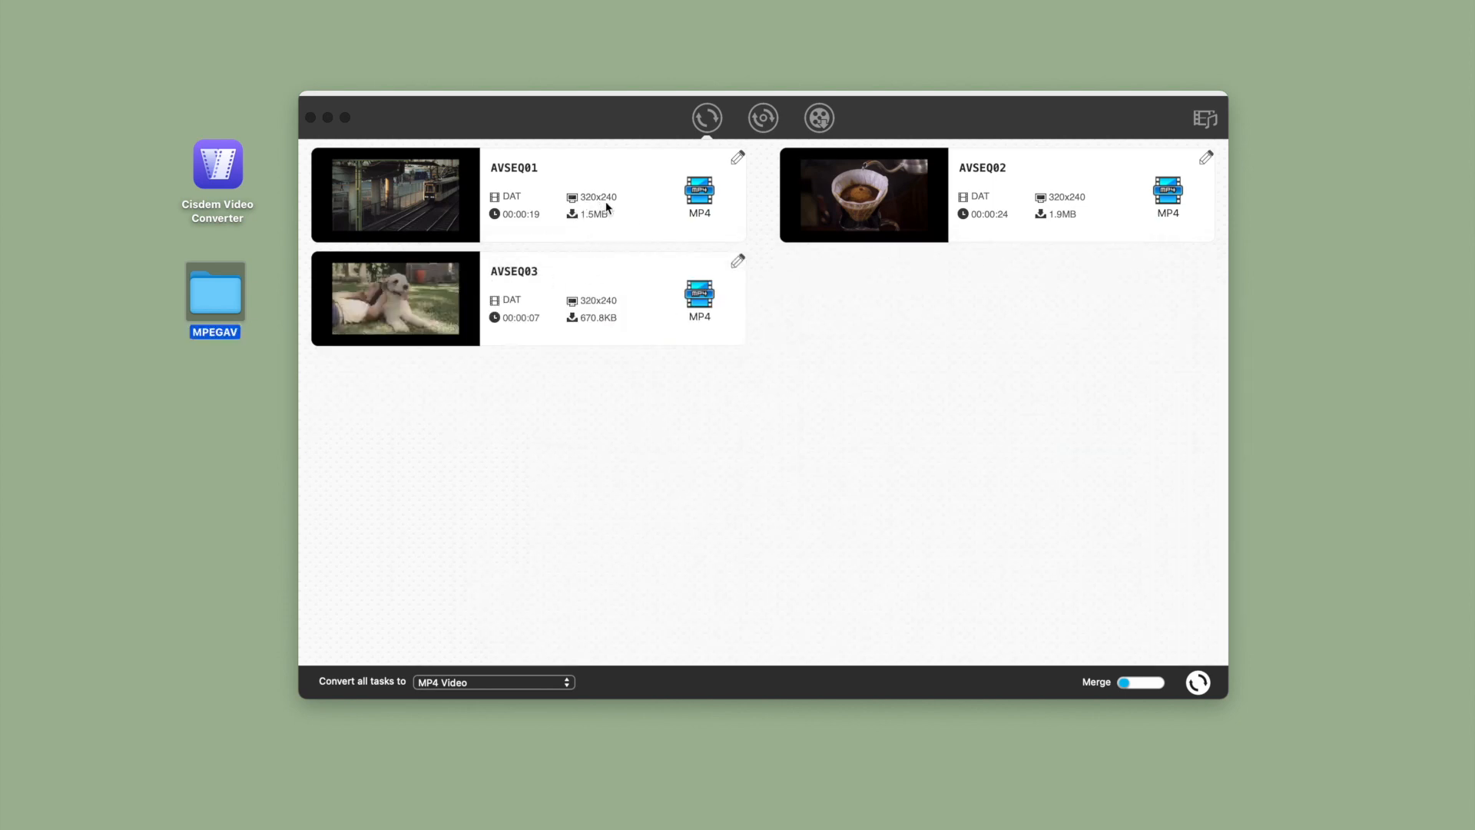
Play the AVSEQ01 source video in the preview player and close the player
click(399, 209)
click(397, 196)
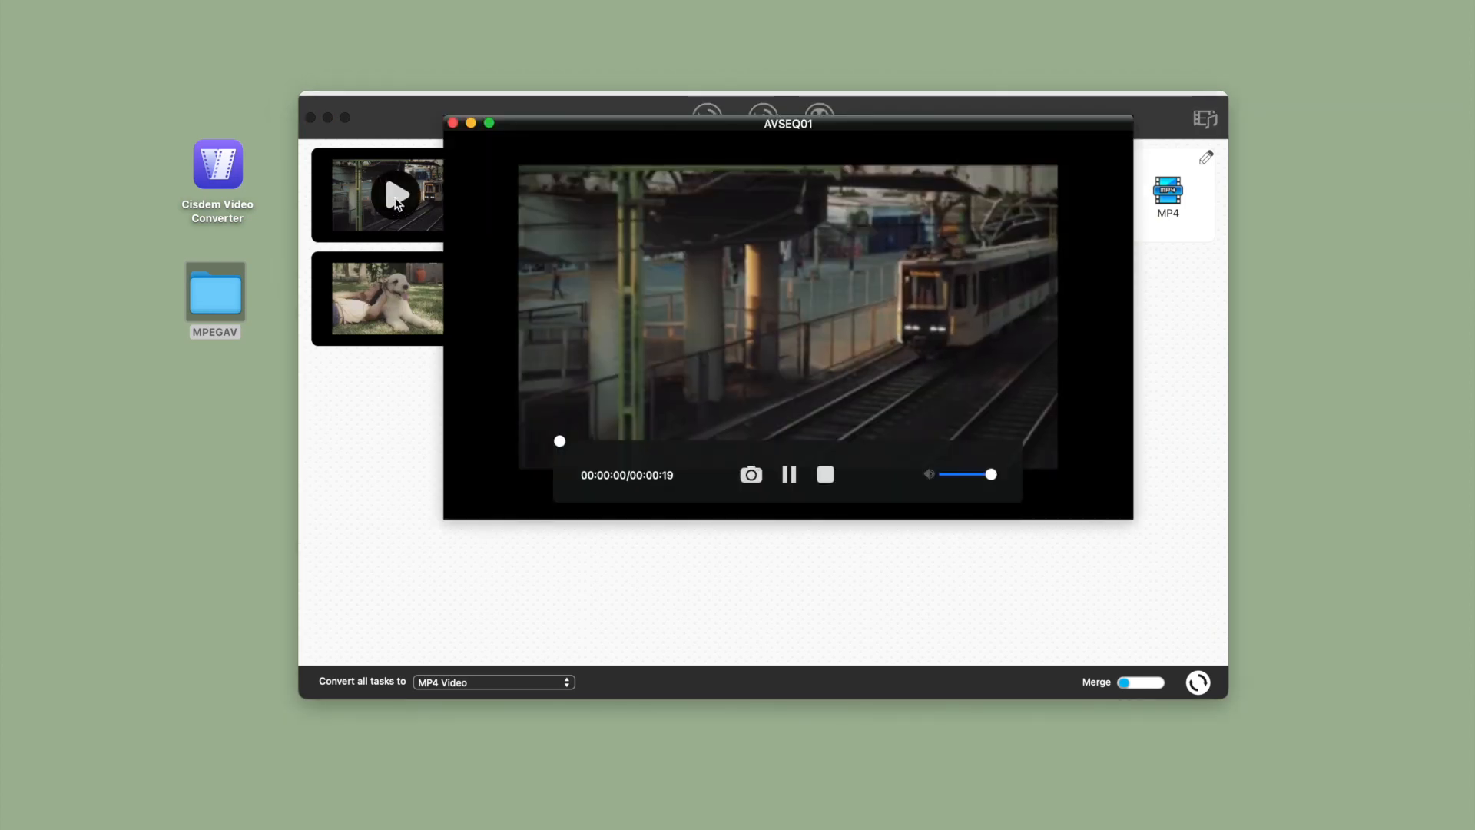
click(454, 123)
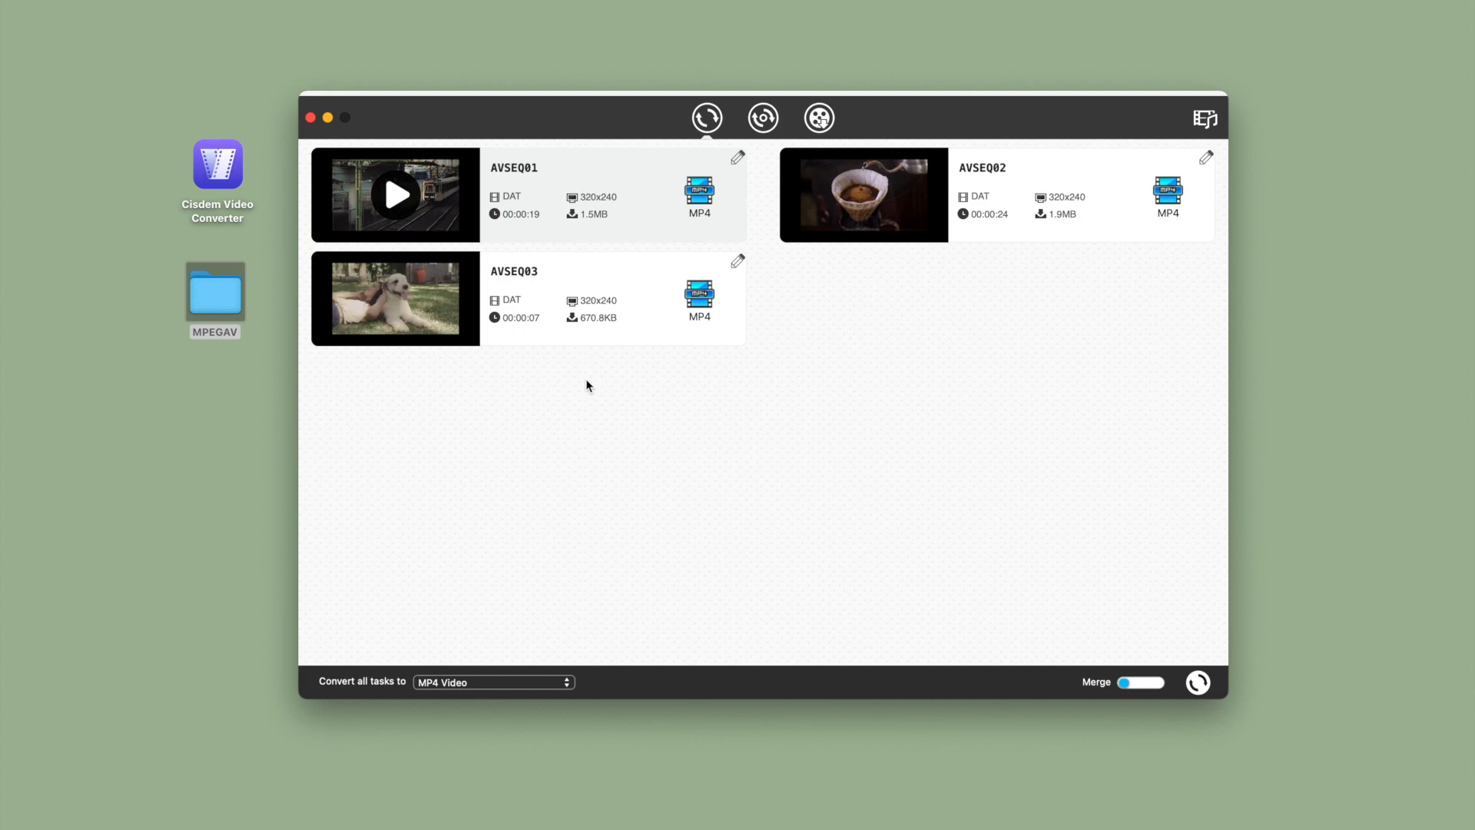
Set the output format for all tasks to the Apple Device iPhone 14, 14 Plus, 14 Pro preset
click(523, 682)
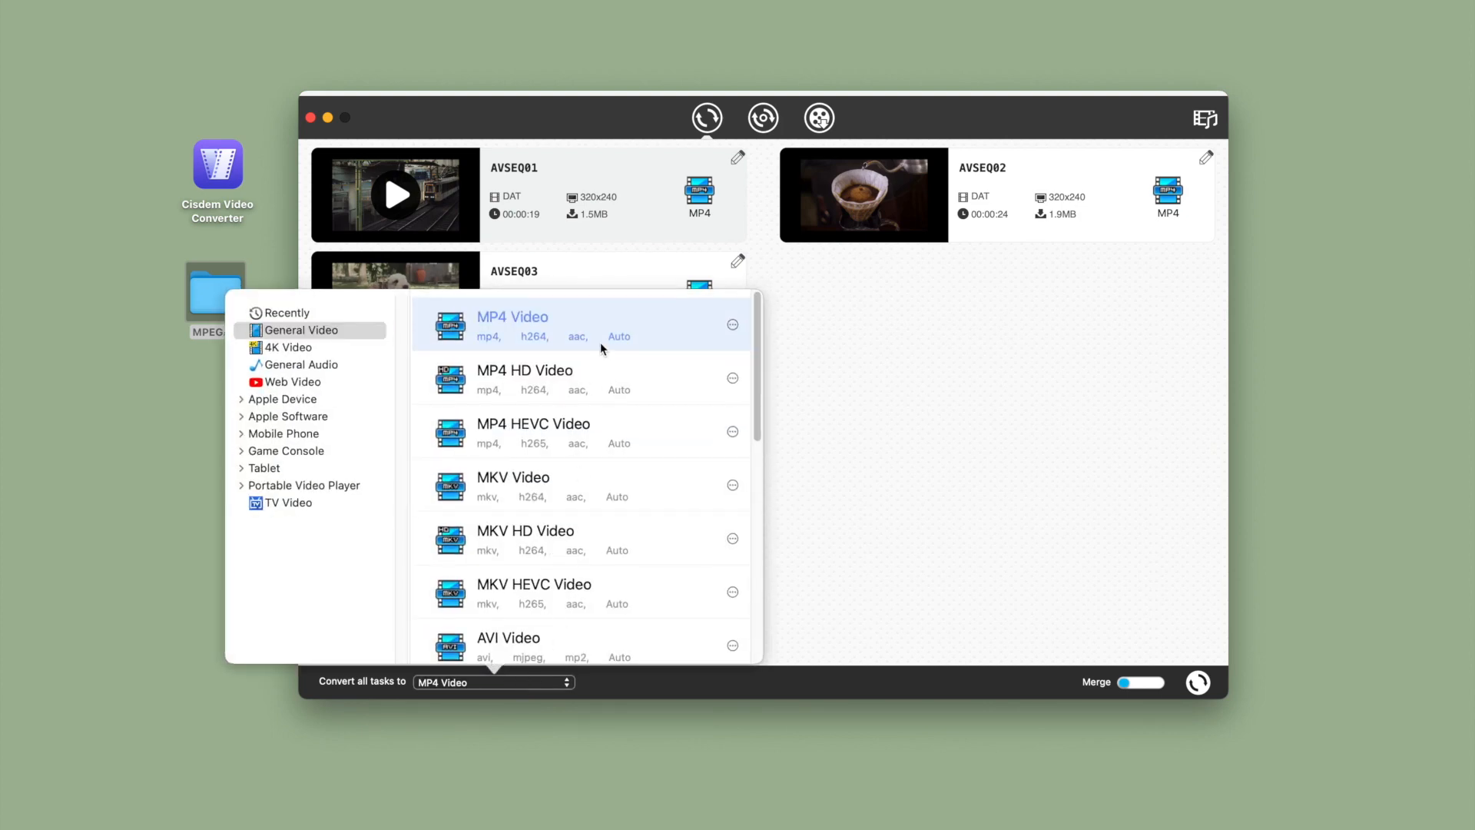
scroll(599, 338, down, 1)
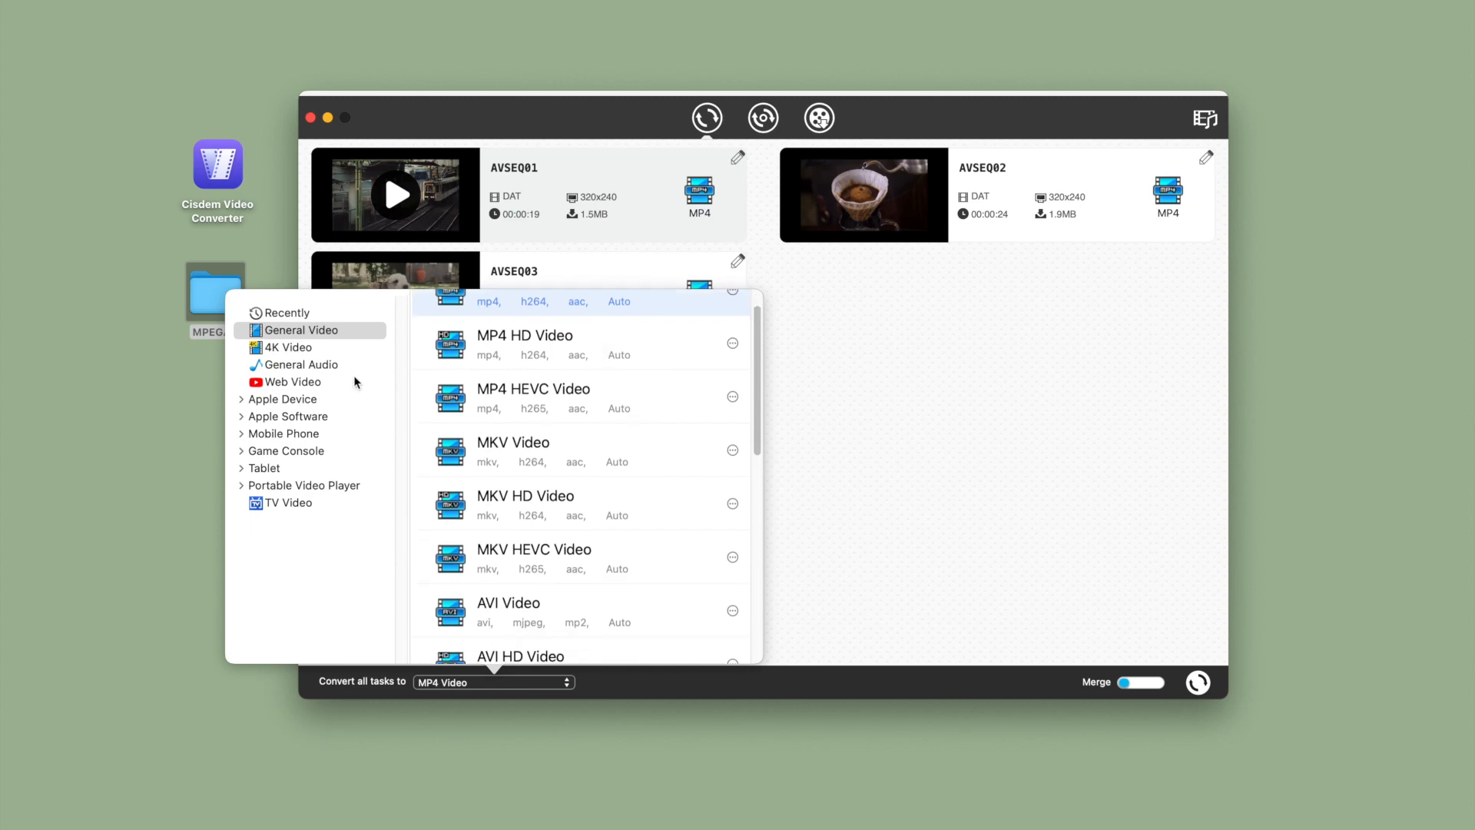
click(298, 349)
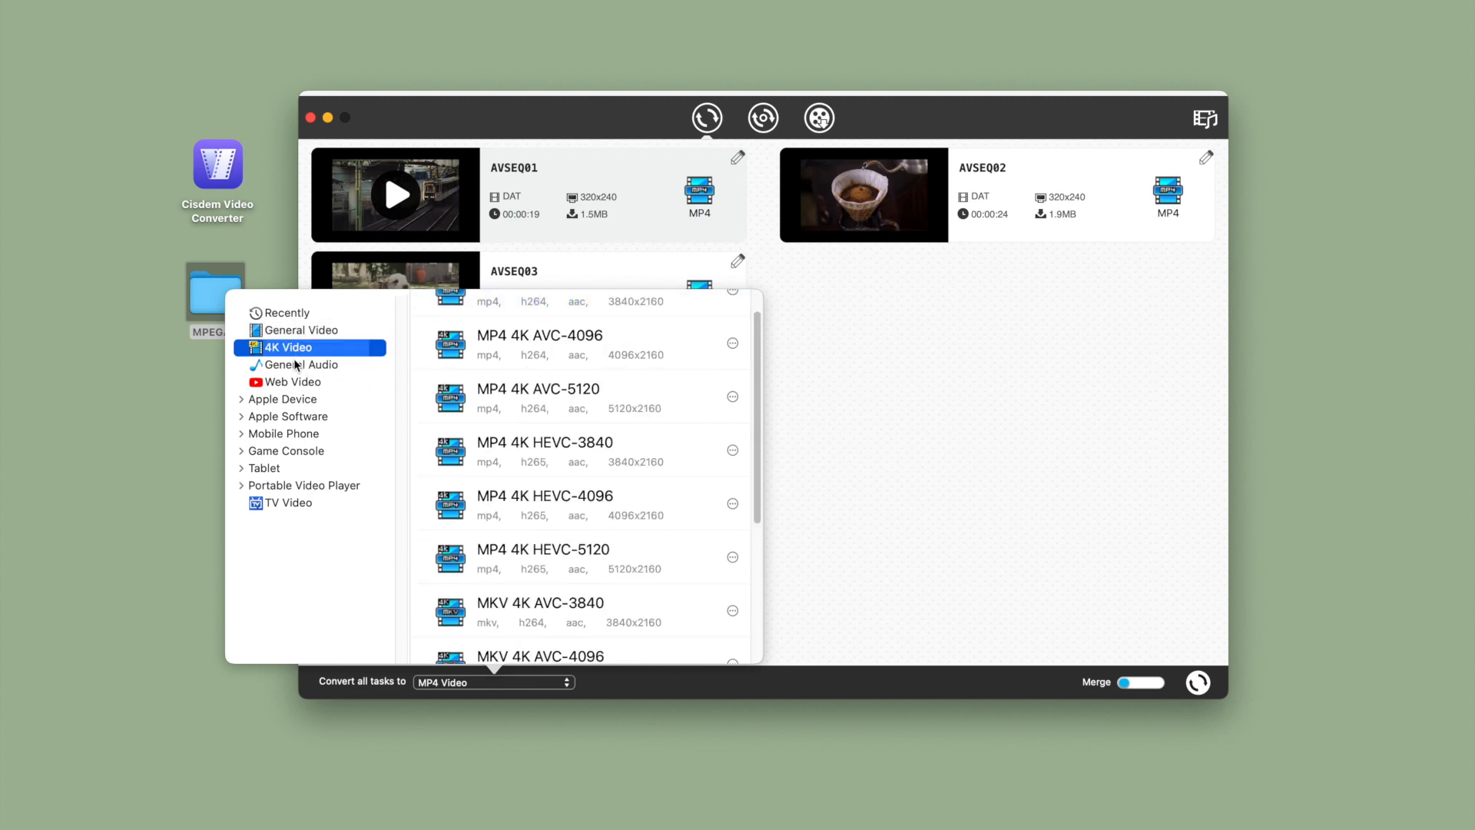
click(281, 401)
scroll(476, 384, up, 2)
click(500, 327)
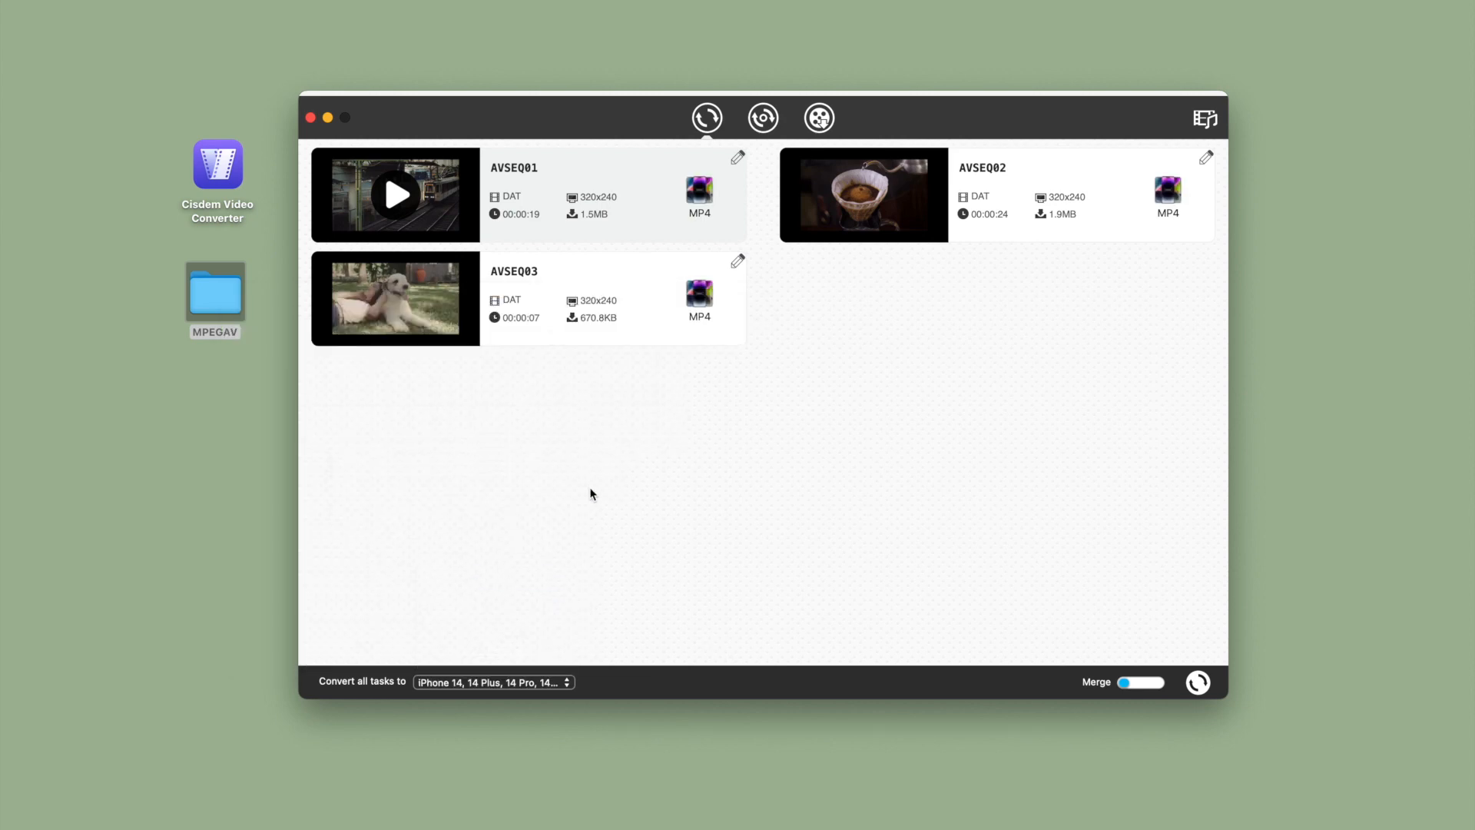
Examine the codec, resolution, quality and frame rate choices in the iPhone 14 preset's advanced video settings
click(554, 683)
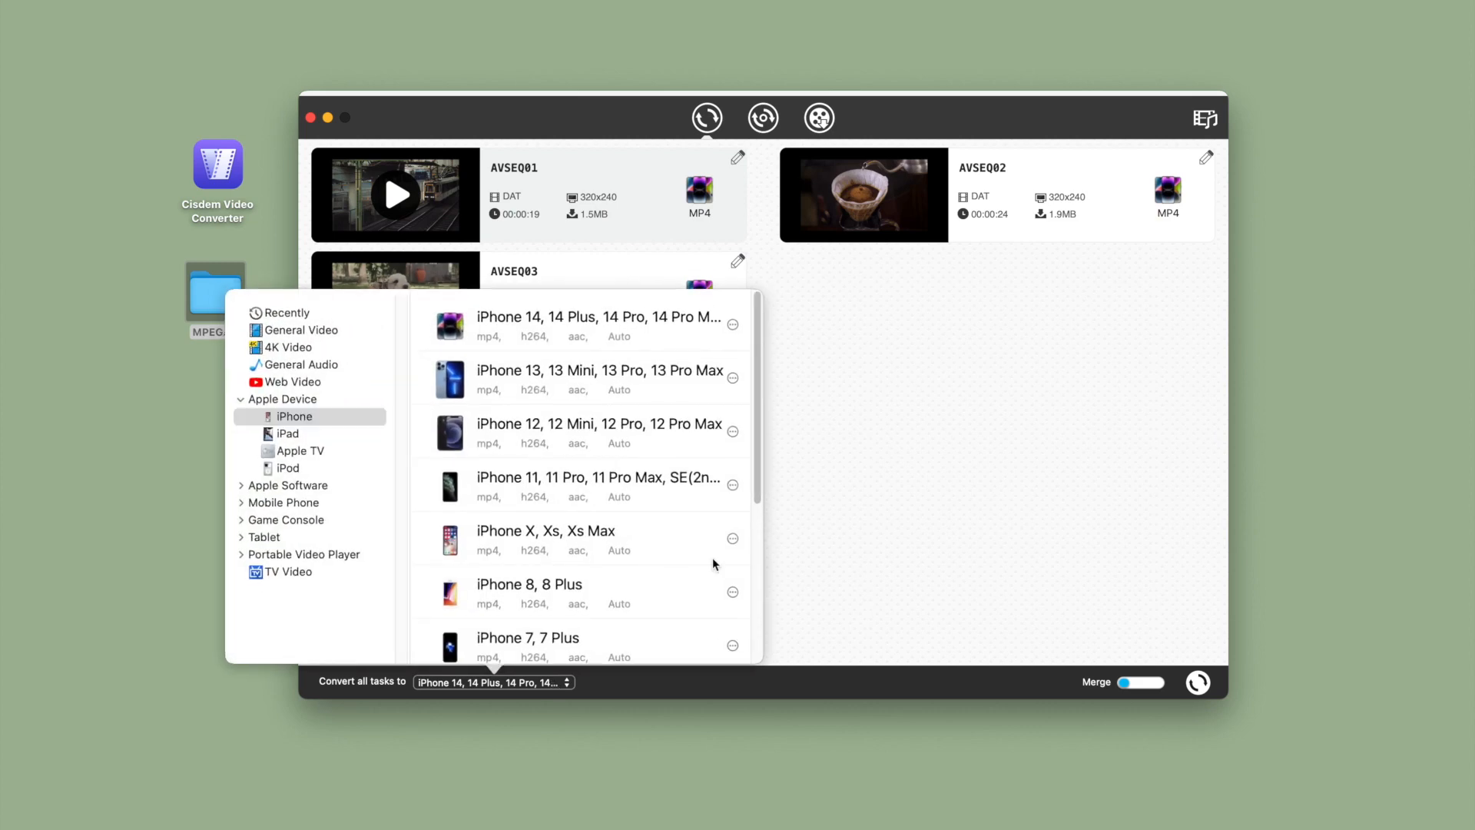
click(732, 325)
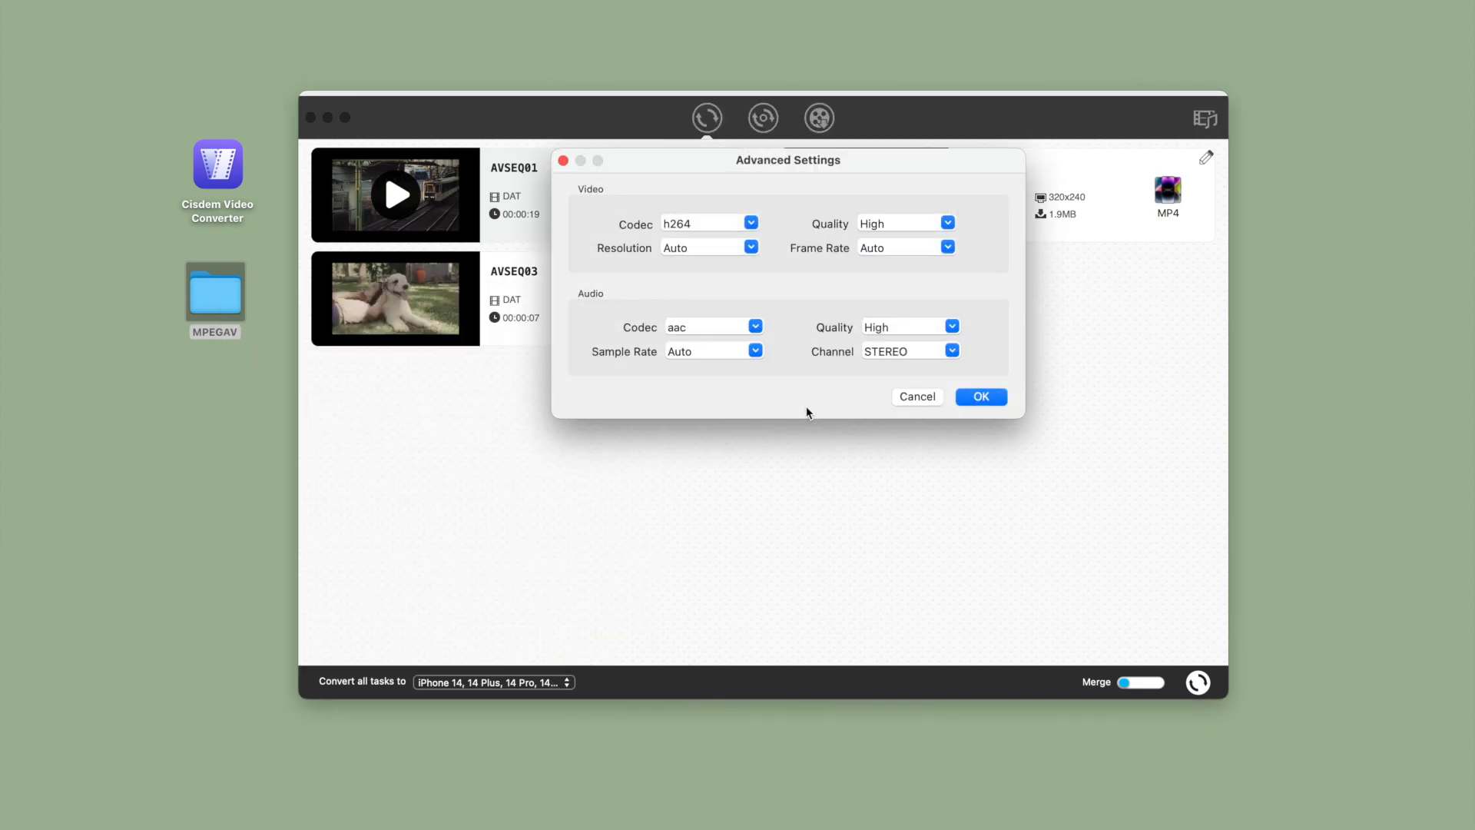
click(750, 223)
click(793, 228)
click(750, 247)
scroll(749, 279, down, 3)
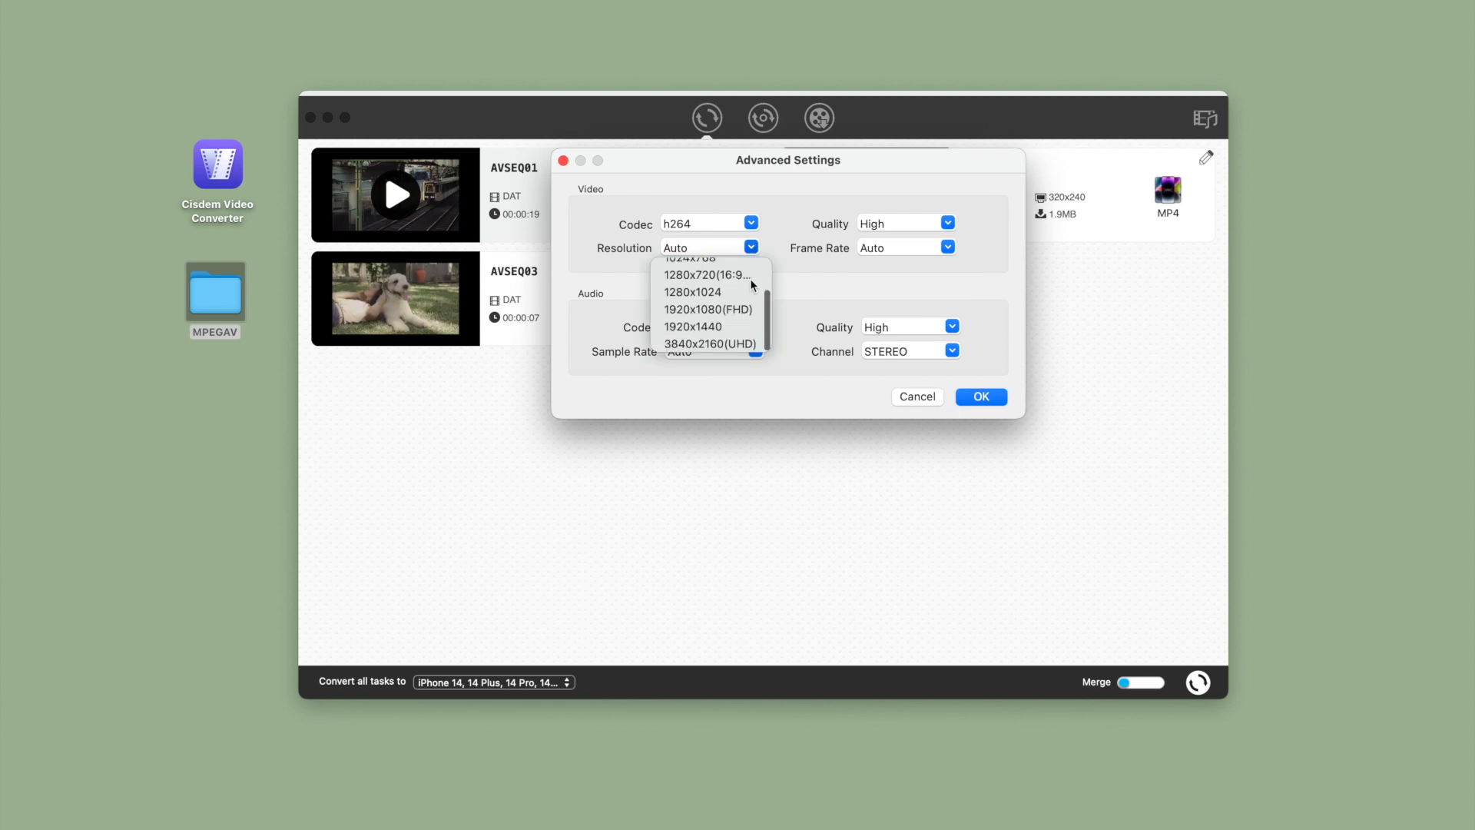
click(848, 279)
click(951, 223)
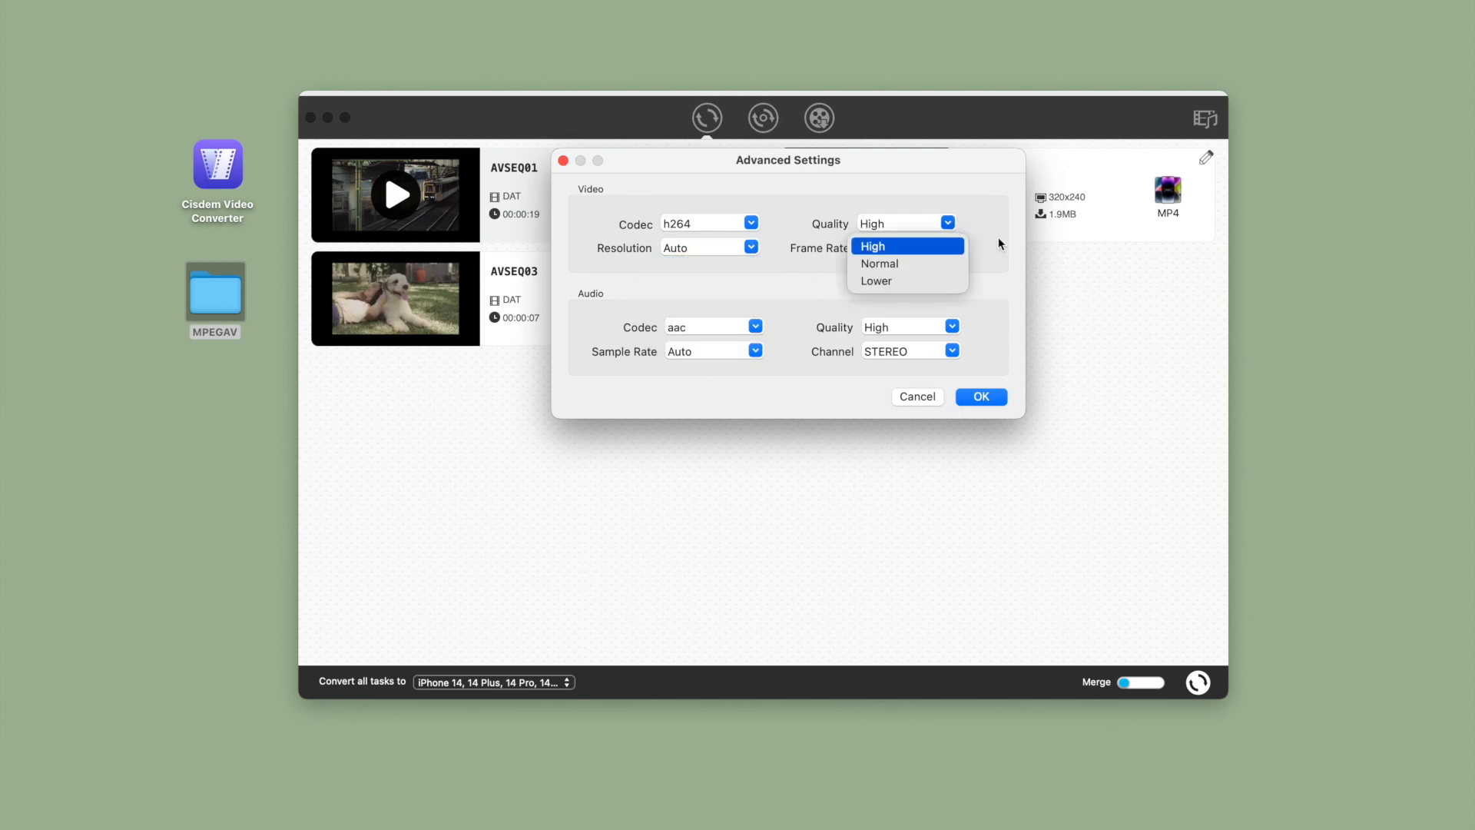
click(974, 230)
click(948, 247)
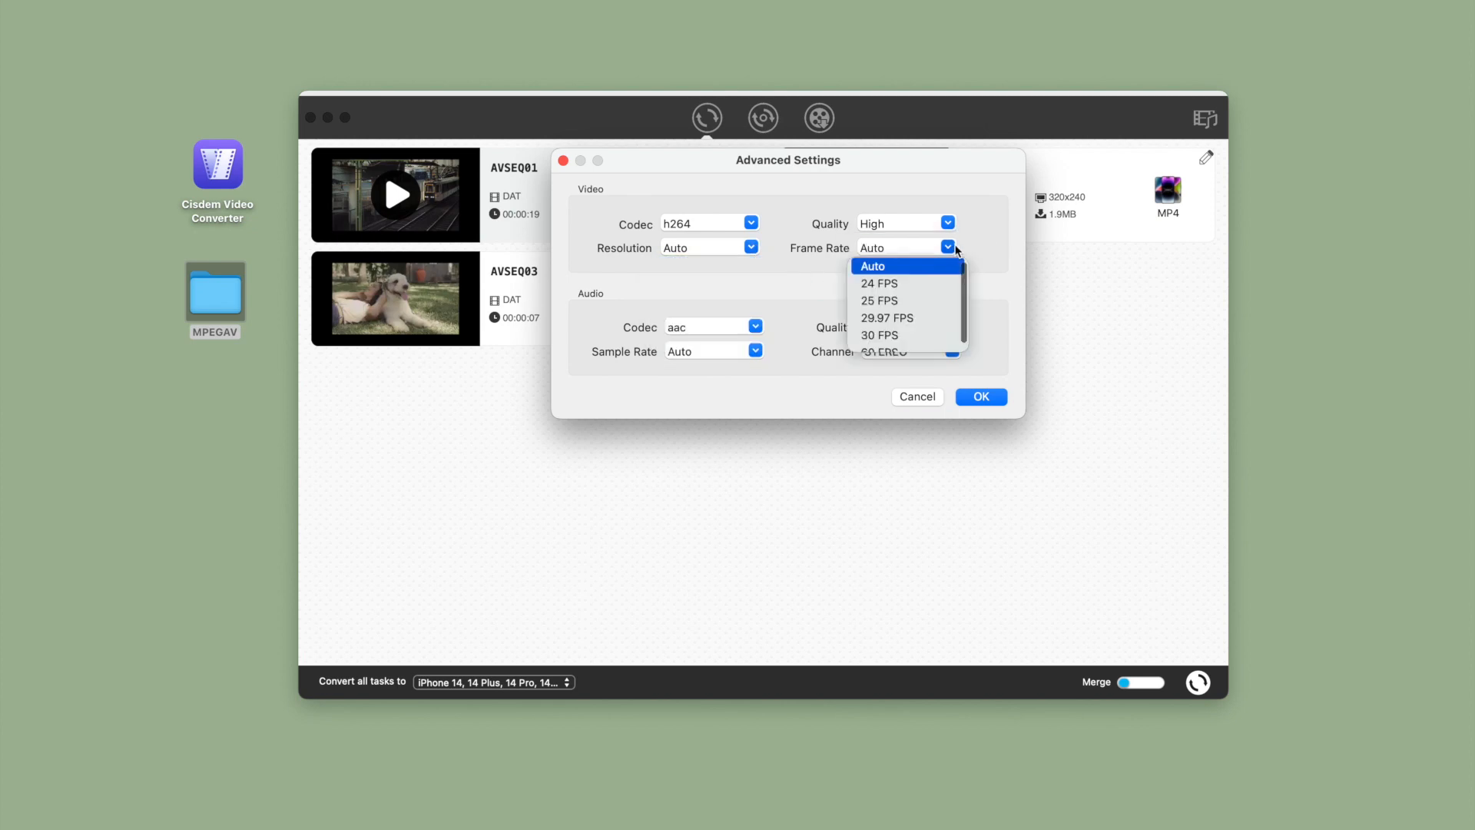
click(779, 303)
Examine the preset's audio codec, sample rate, quality and channel choices, leaving the advanced settings without saving
click(755, 327)
click(805, 305)
click(755, 350)
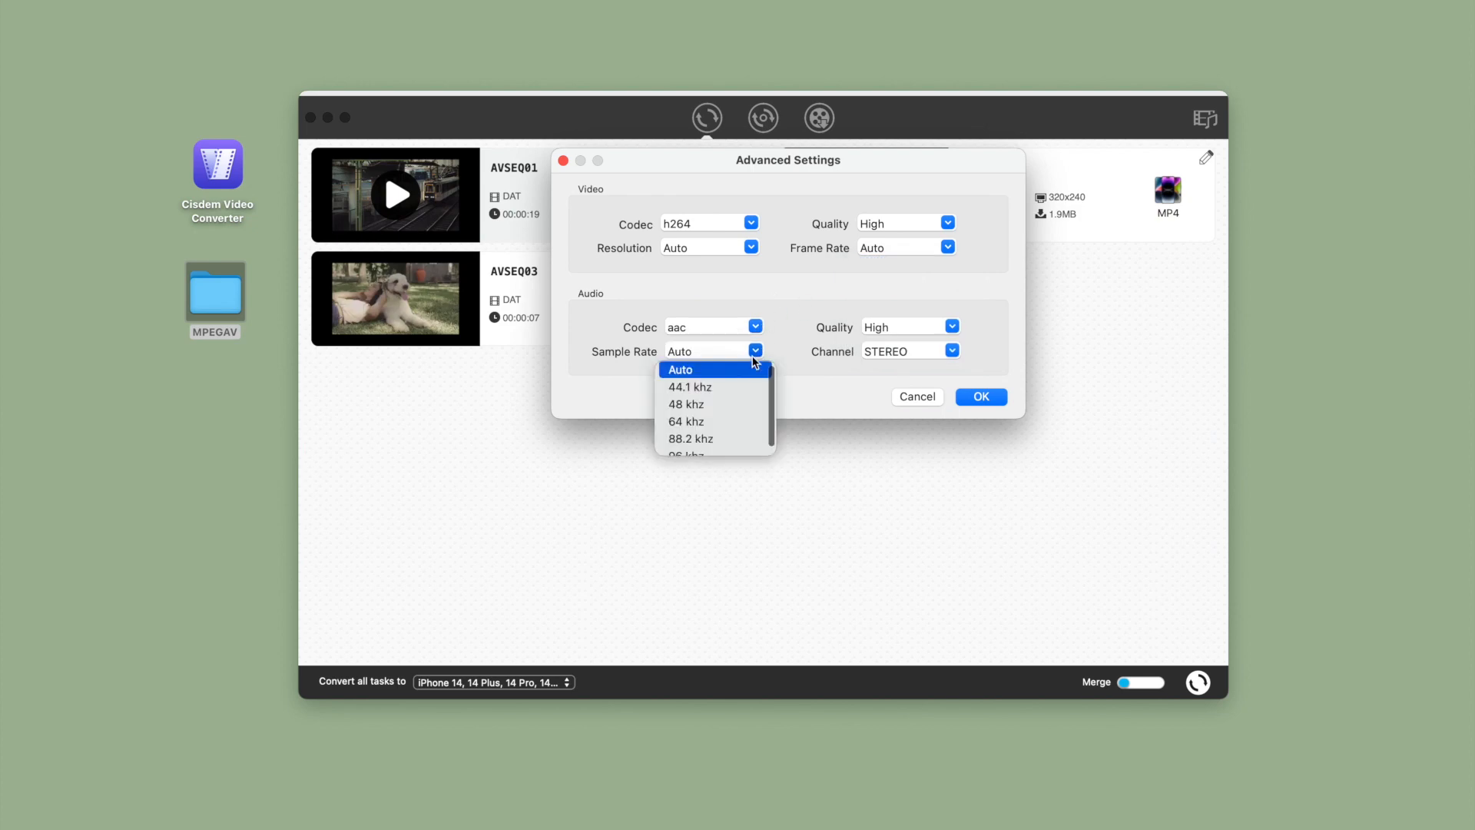
click(869, 381)
click(953, 327)
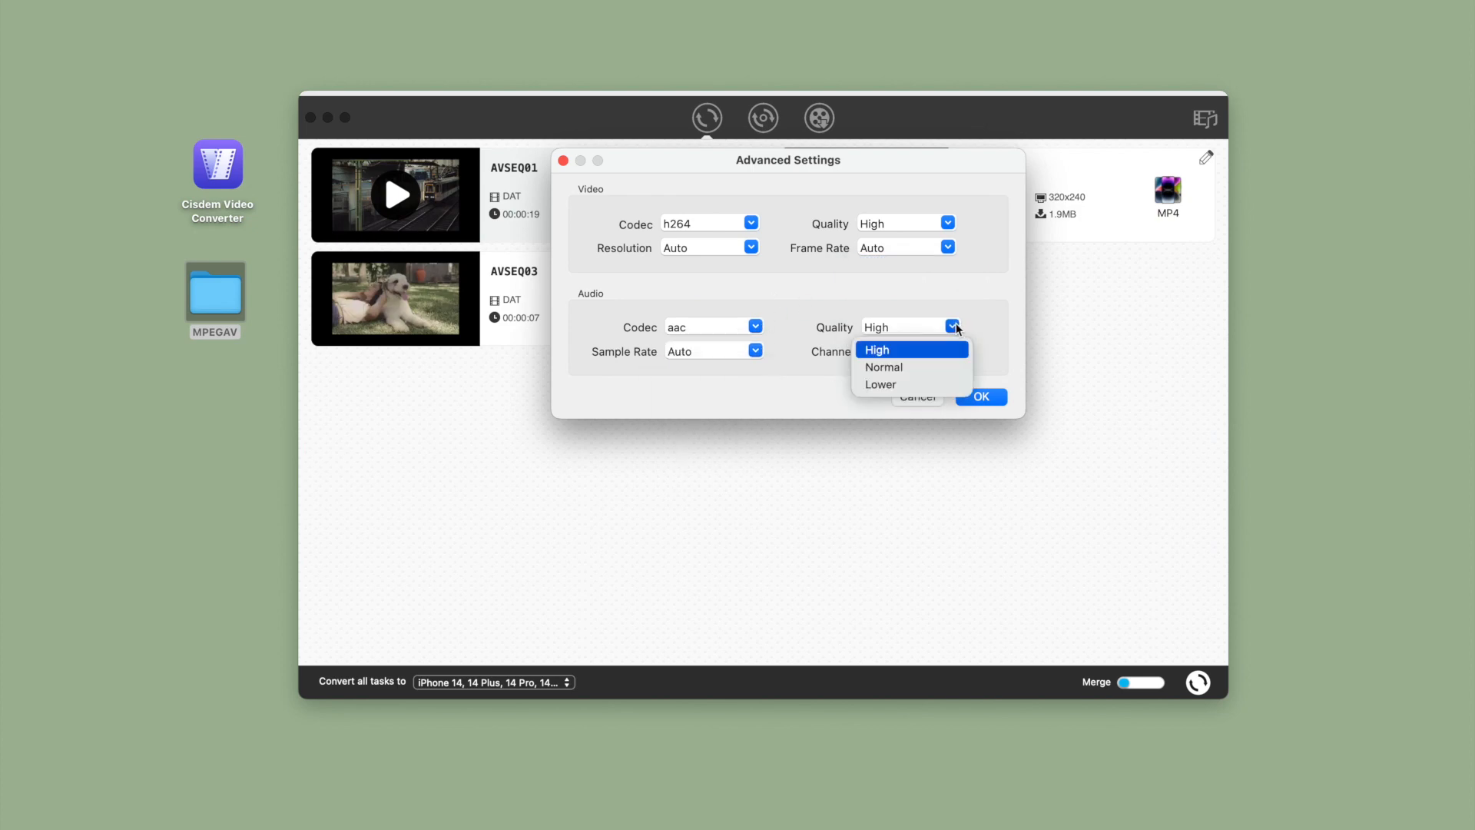
click(1003, 320)
click(953, 351)
click(953, 372)
click(917, 397)
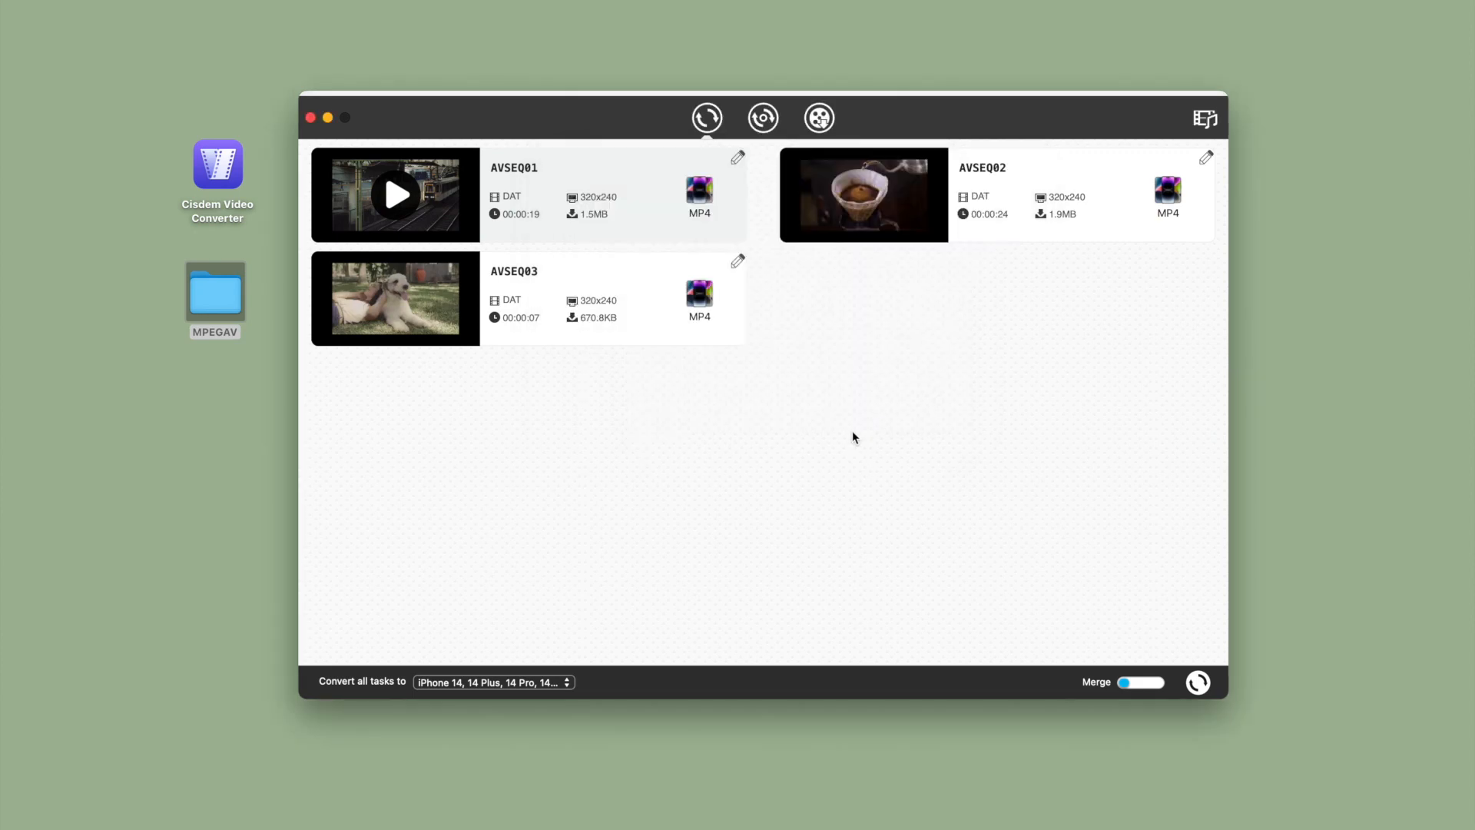
Open AVSEQ01 for editing and trim it to start at 00:00:01 and end slightly earlier
click(737, 158)
click(461, 363)
drag(516, 372, 560, 372)
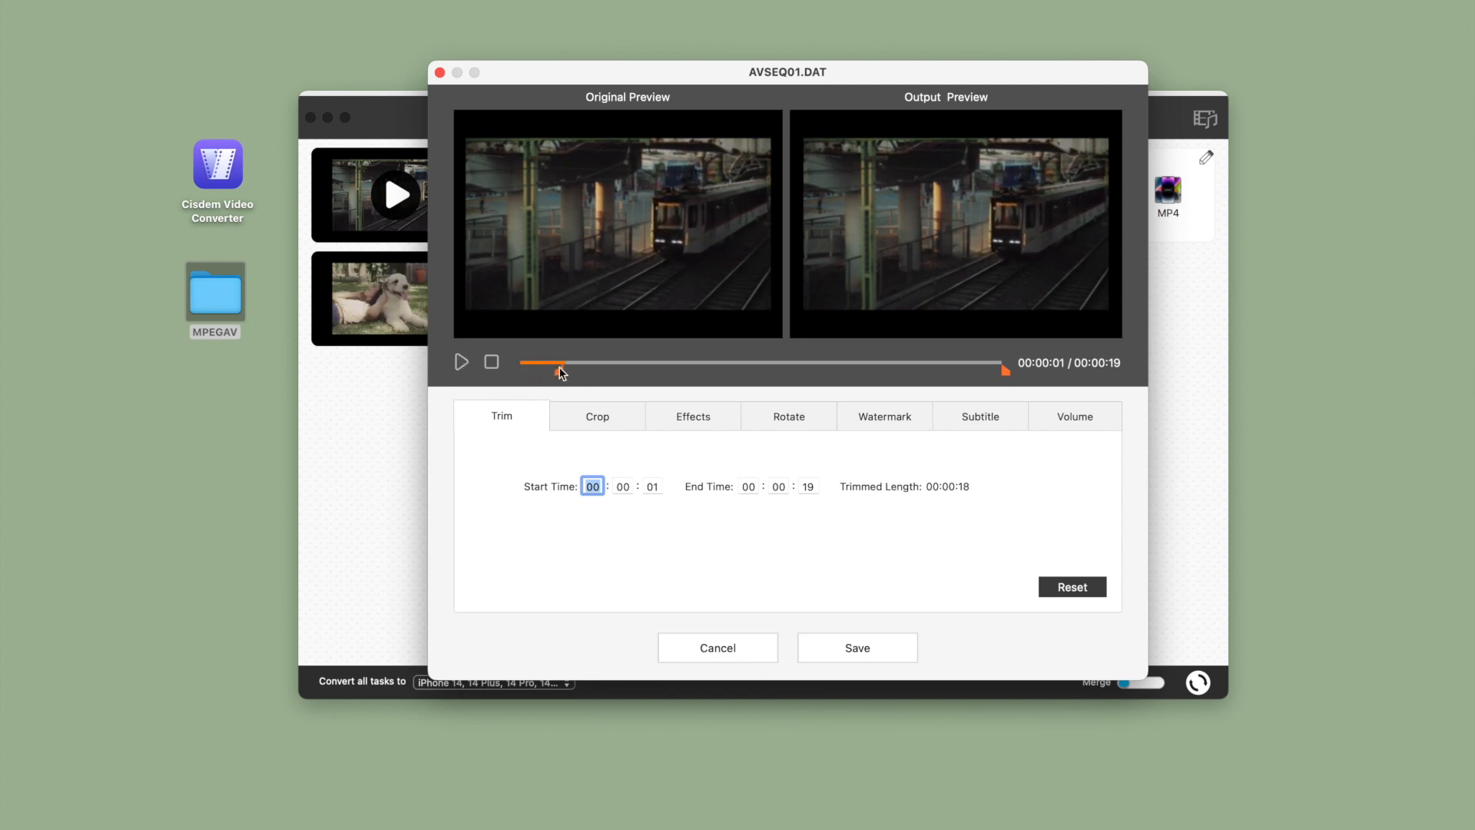
drag(1003, 375, 974, 372)
Crop AVSEQ01 with the original ratio kept, to about 241 x 180 at left 78, top 31
click(596, 423)
drag(469, 223, 528, 236)
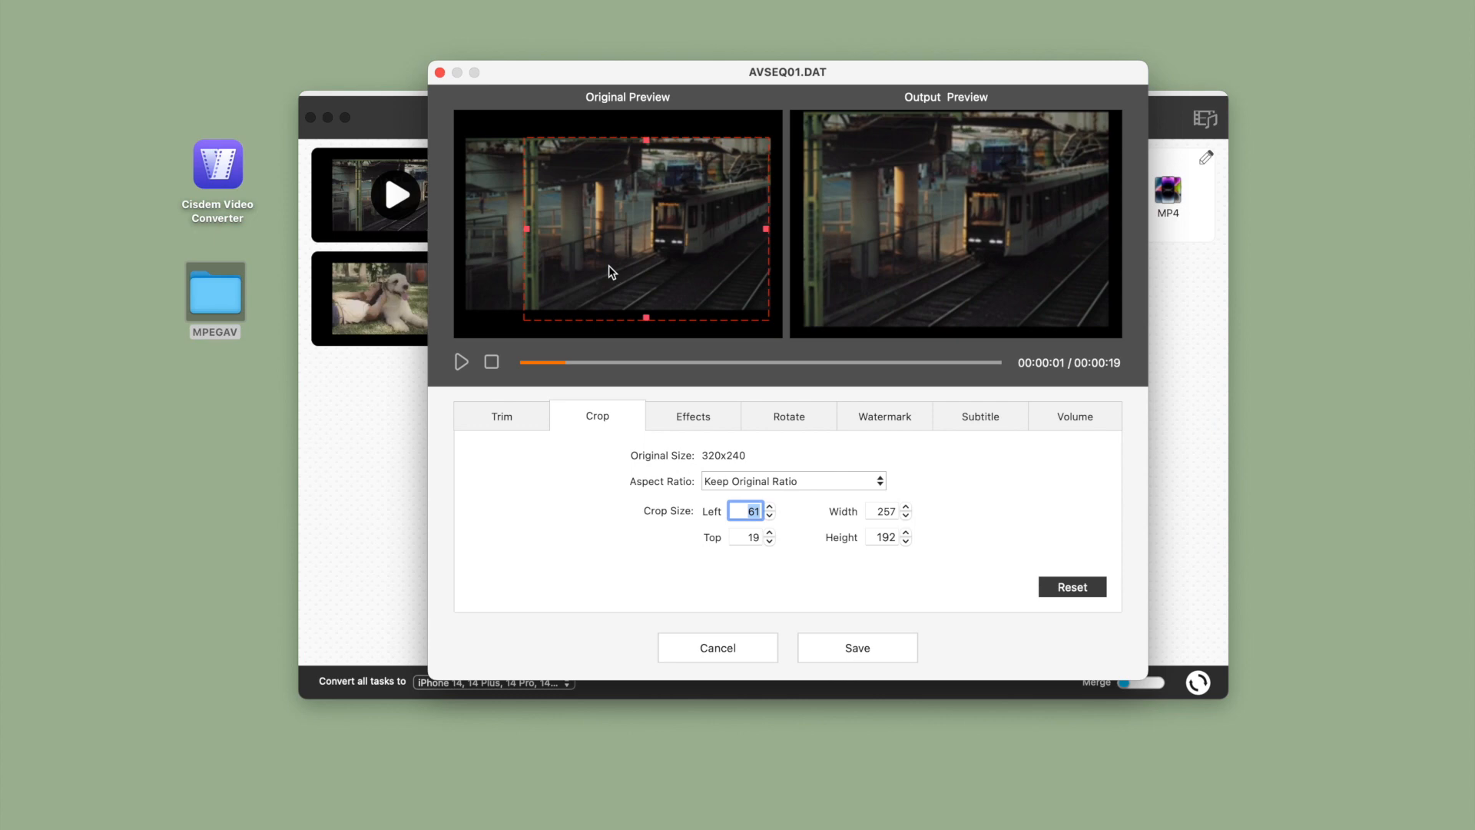
drag(643, 320, 645, 313)
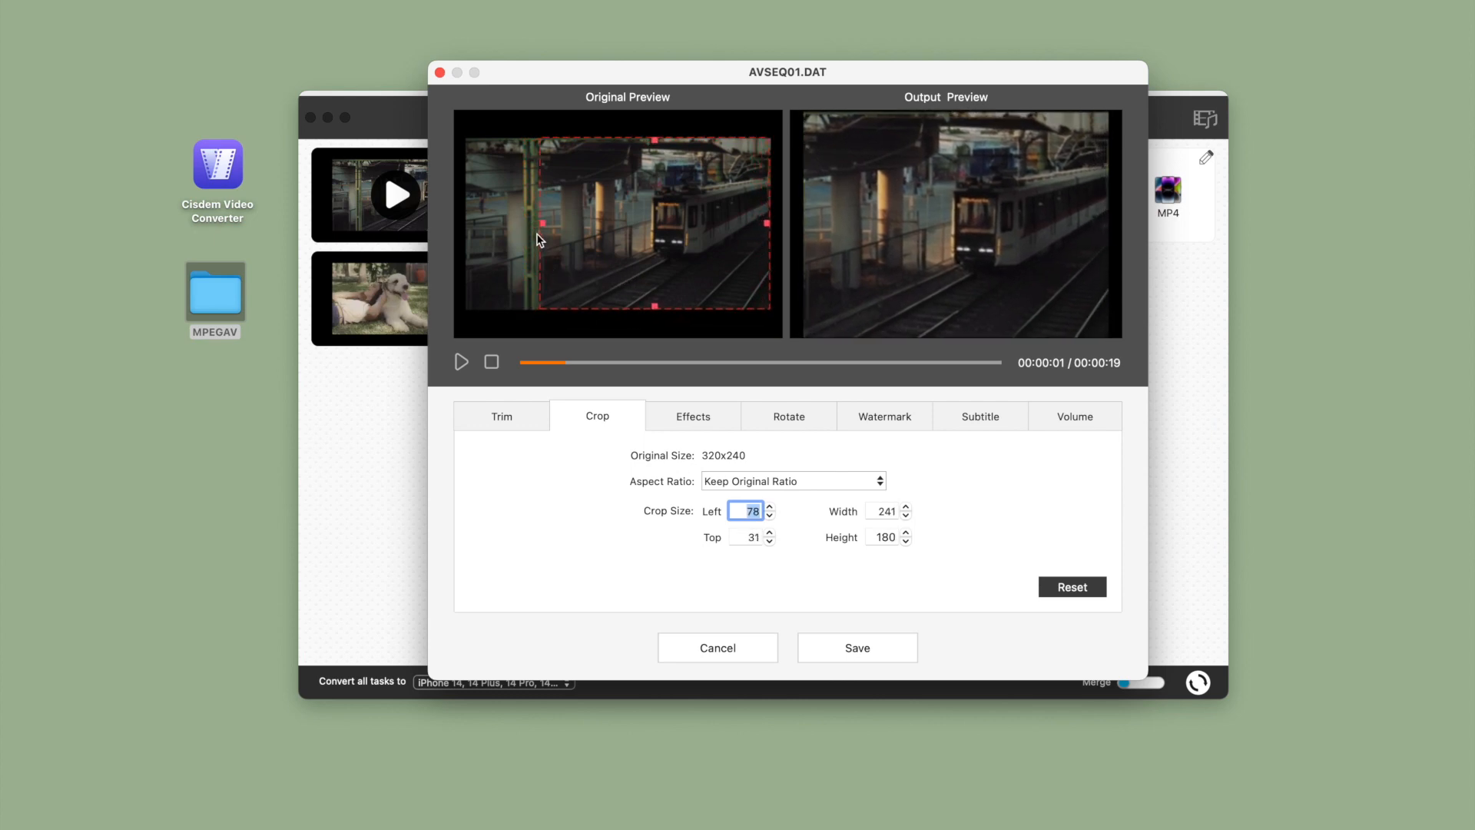
Raise AVSEQ01's brightness slightly, increase its saturation to just above the middle and set the tint to its maximum
click(677, 420)
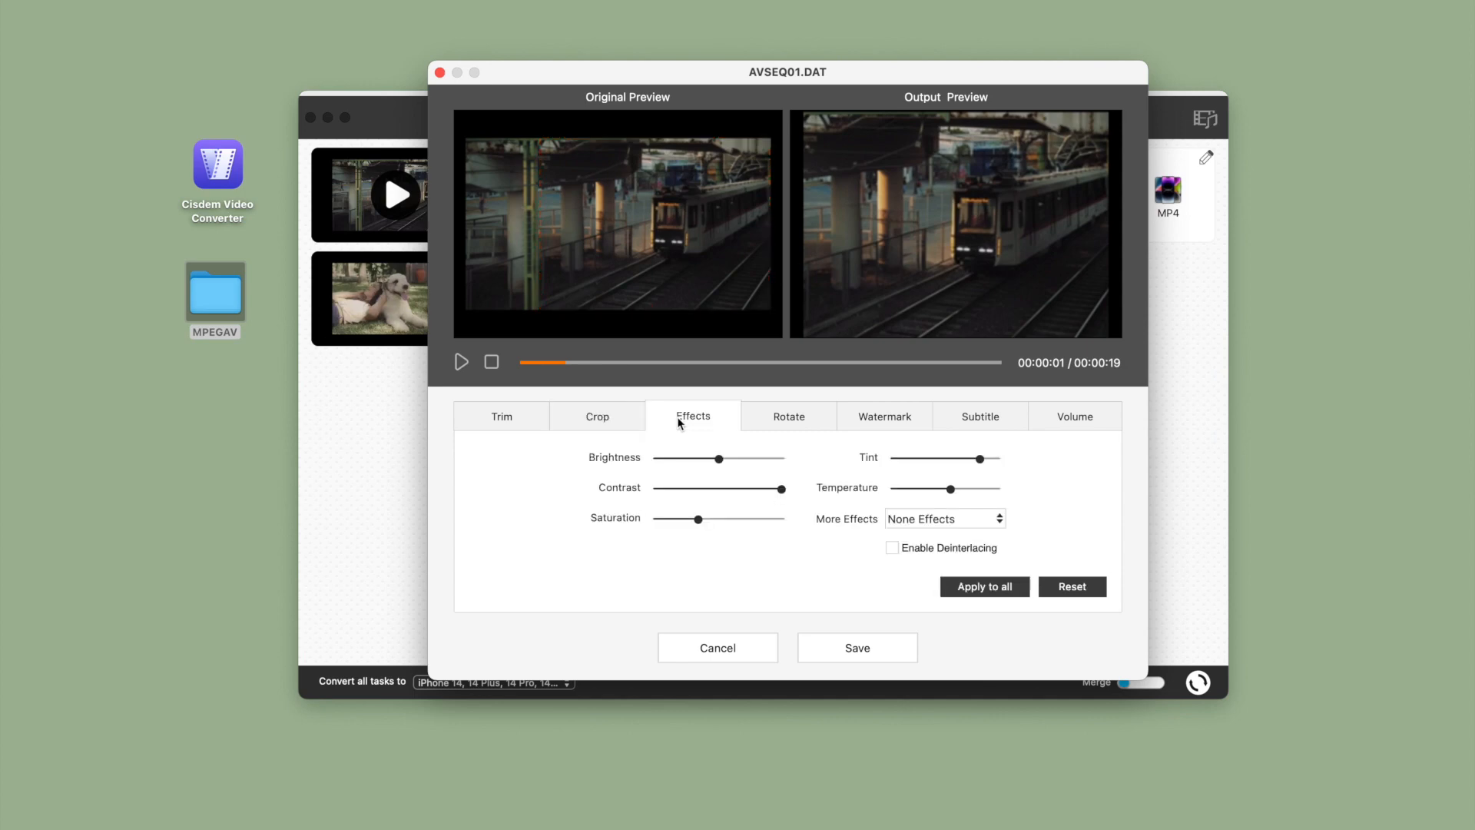
drag(722, 463, 798, 491)
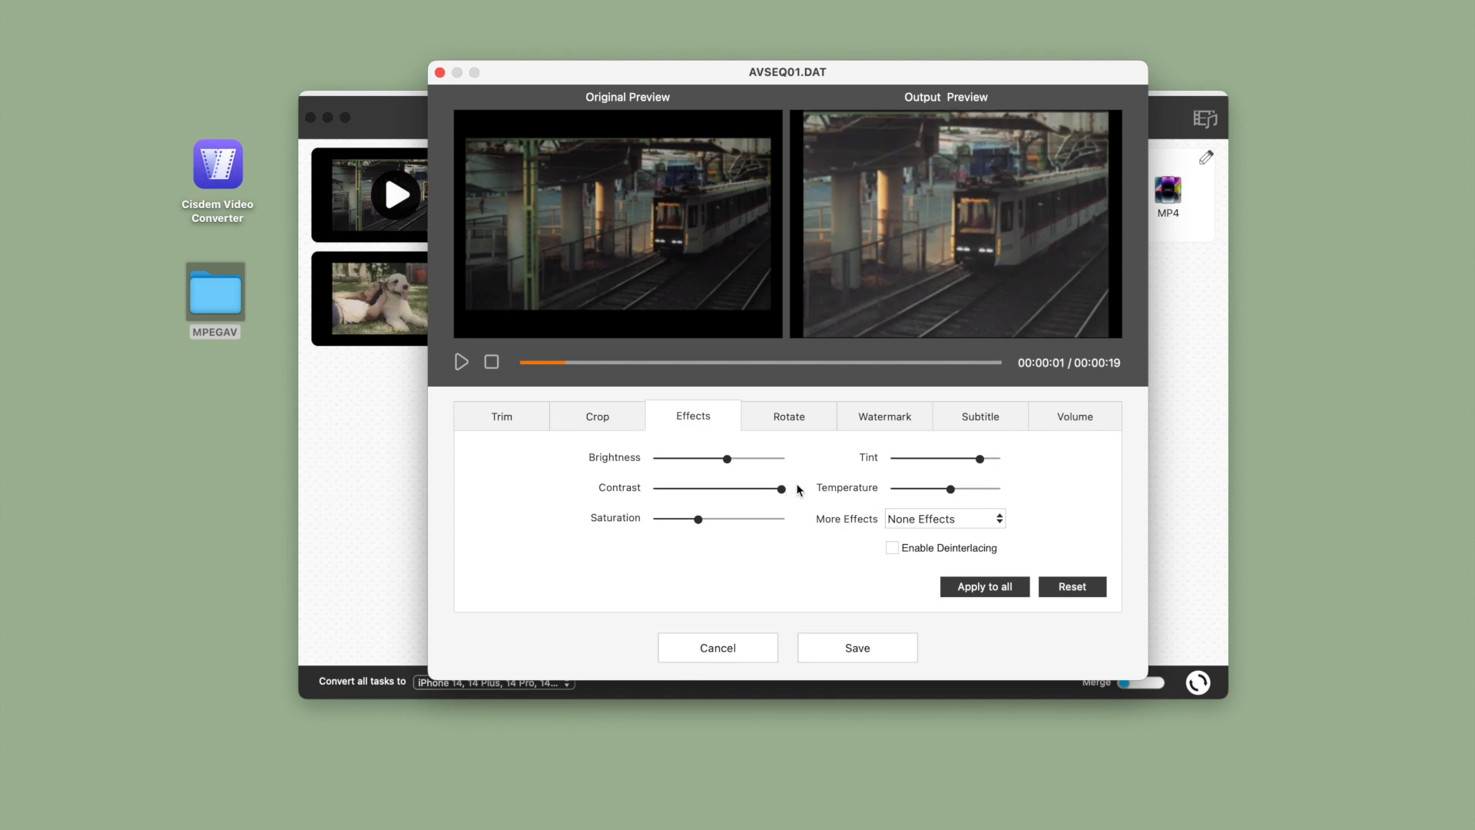
drag(700, 521, 718, 521)
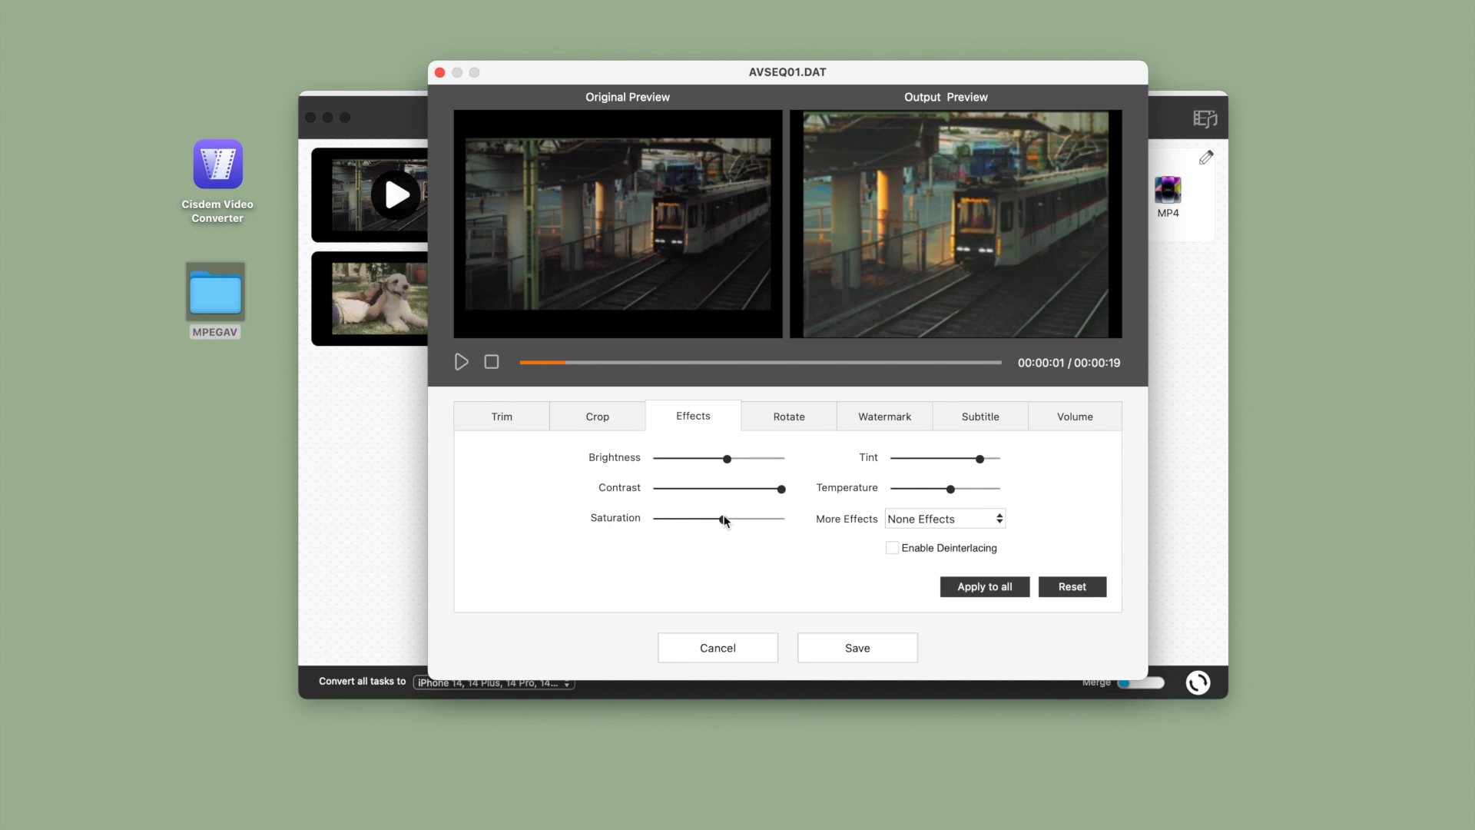
drag(722, 517, 726, 519)
drag(981, 460, 1045, 463)
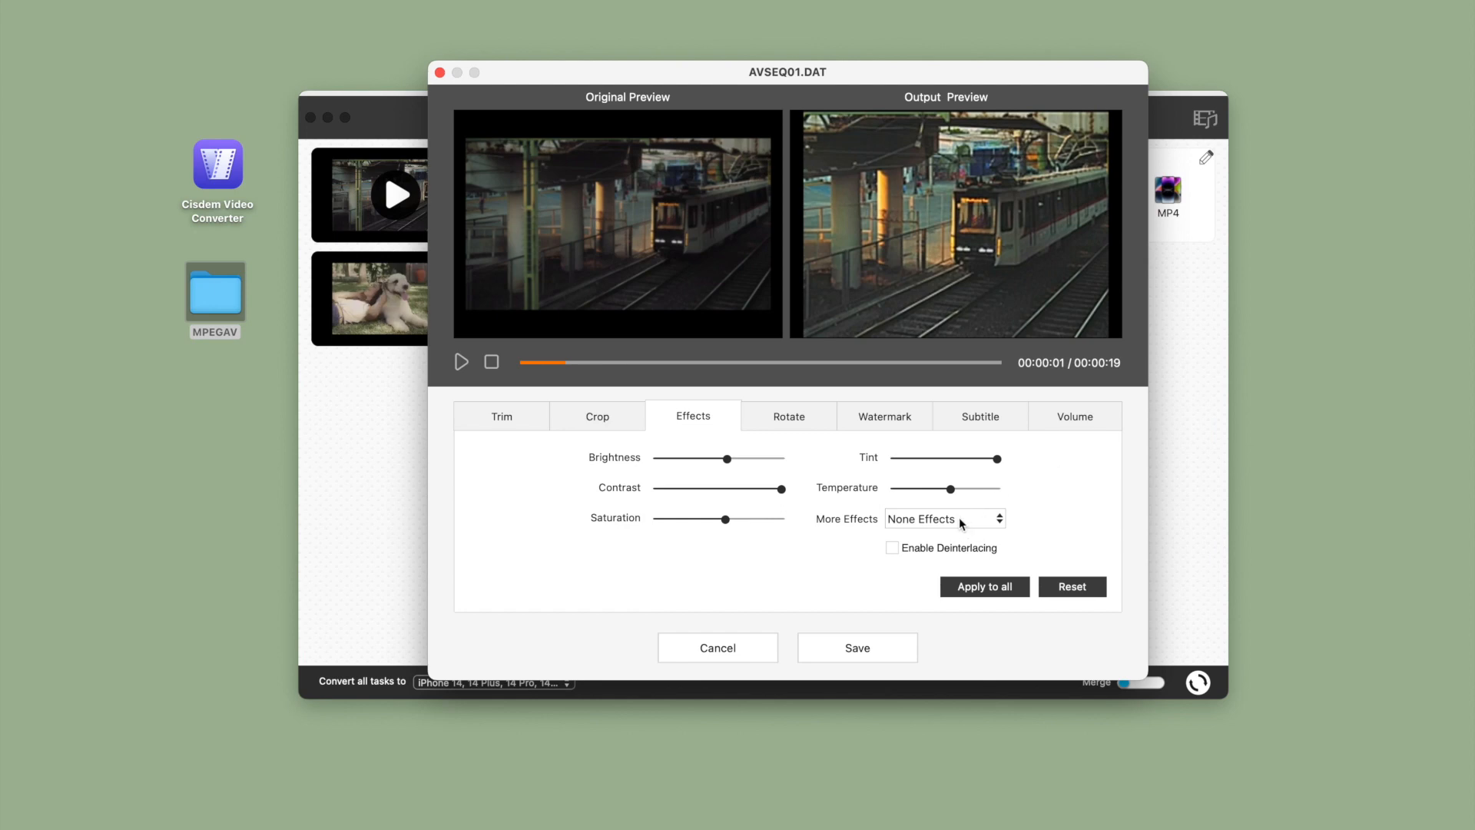
Nudge the clip's temperature, brightness and saturation slightly higher and play a few seconds of the preview
drag(953, 492, 955, 493)
drag(727, 461, 731, 459)
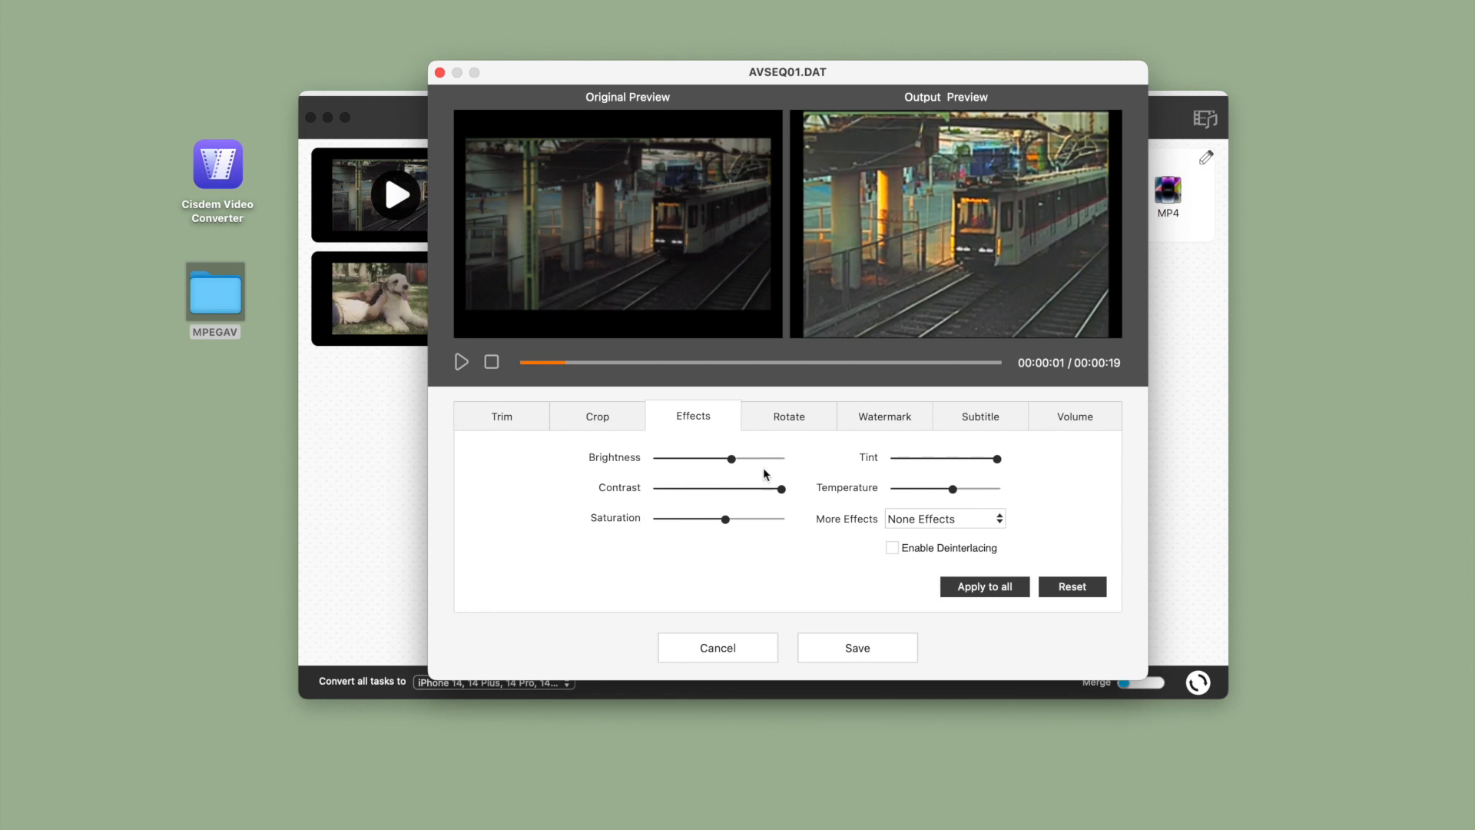
drag(724, 519, 729, 519)
click(460, 364)
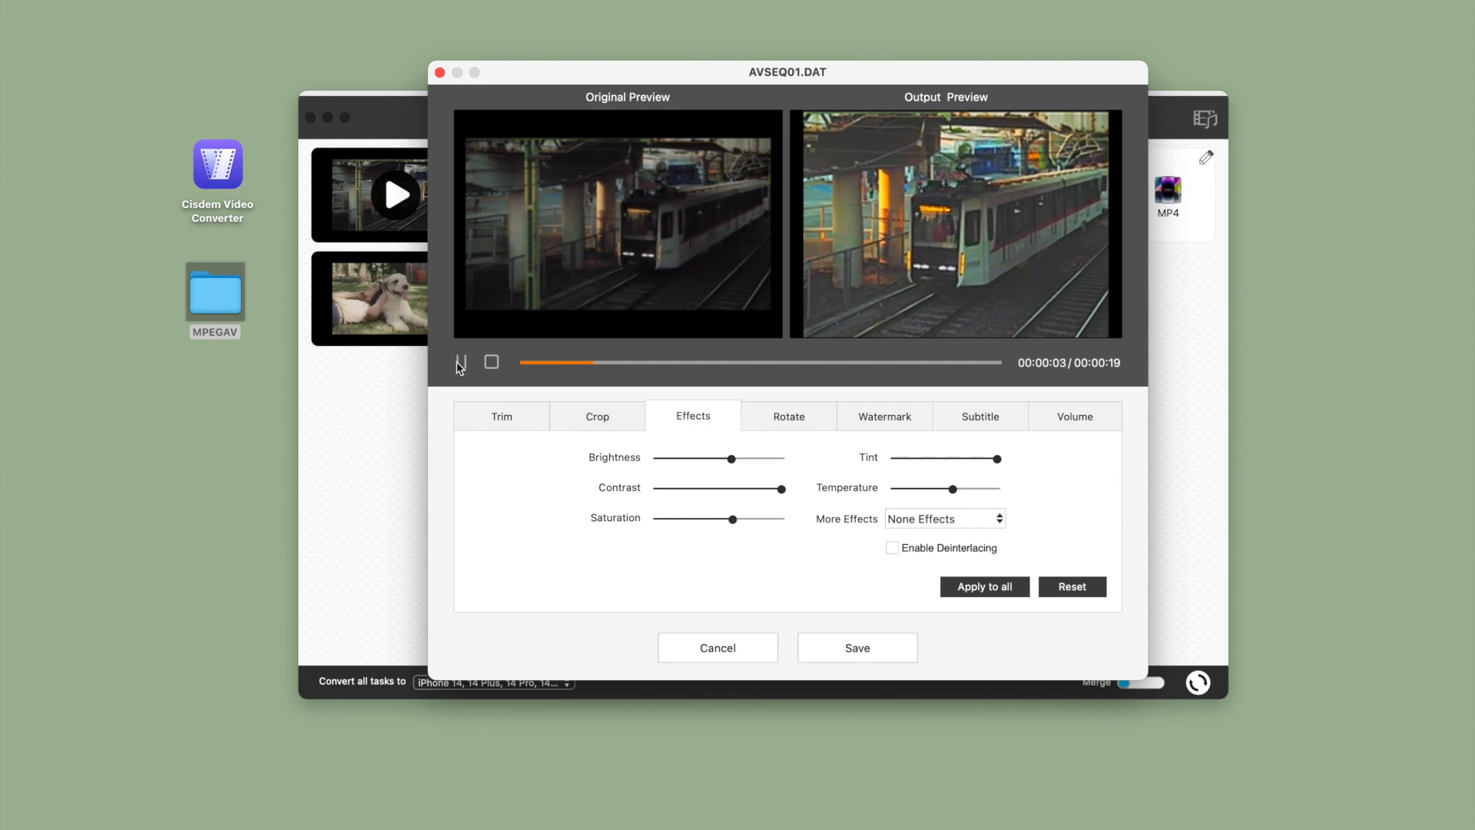
click(461, 363)
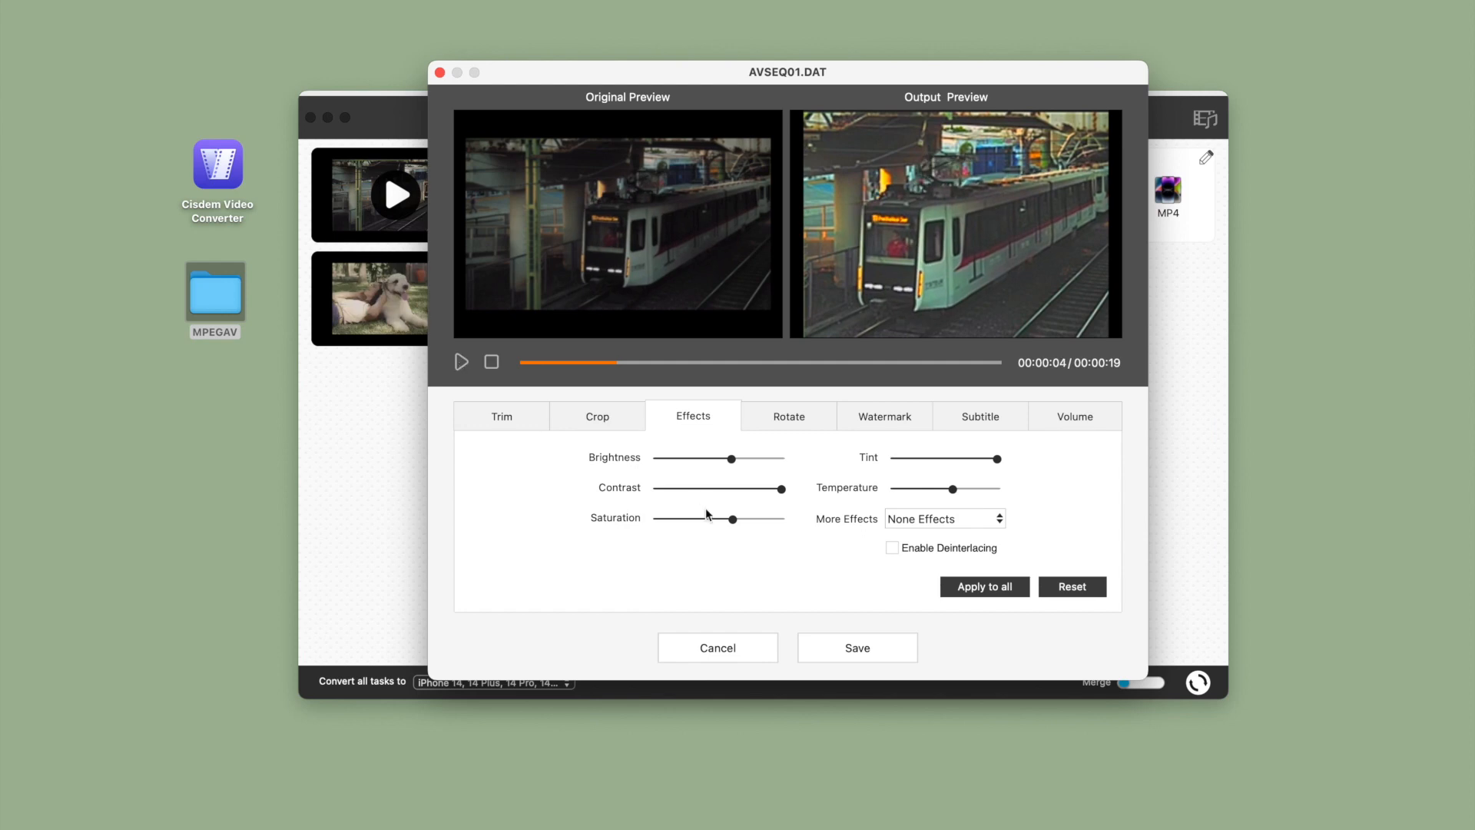
Rotate the clip left four times through a full turn and flip it horizontally
click(806, 420)
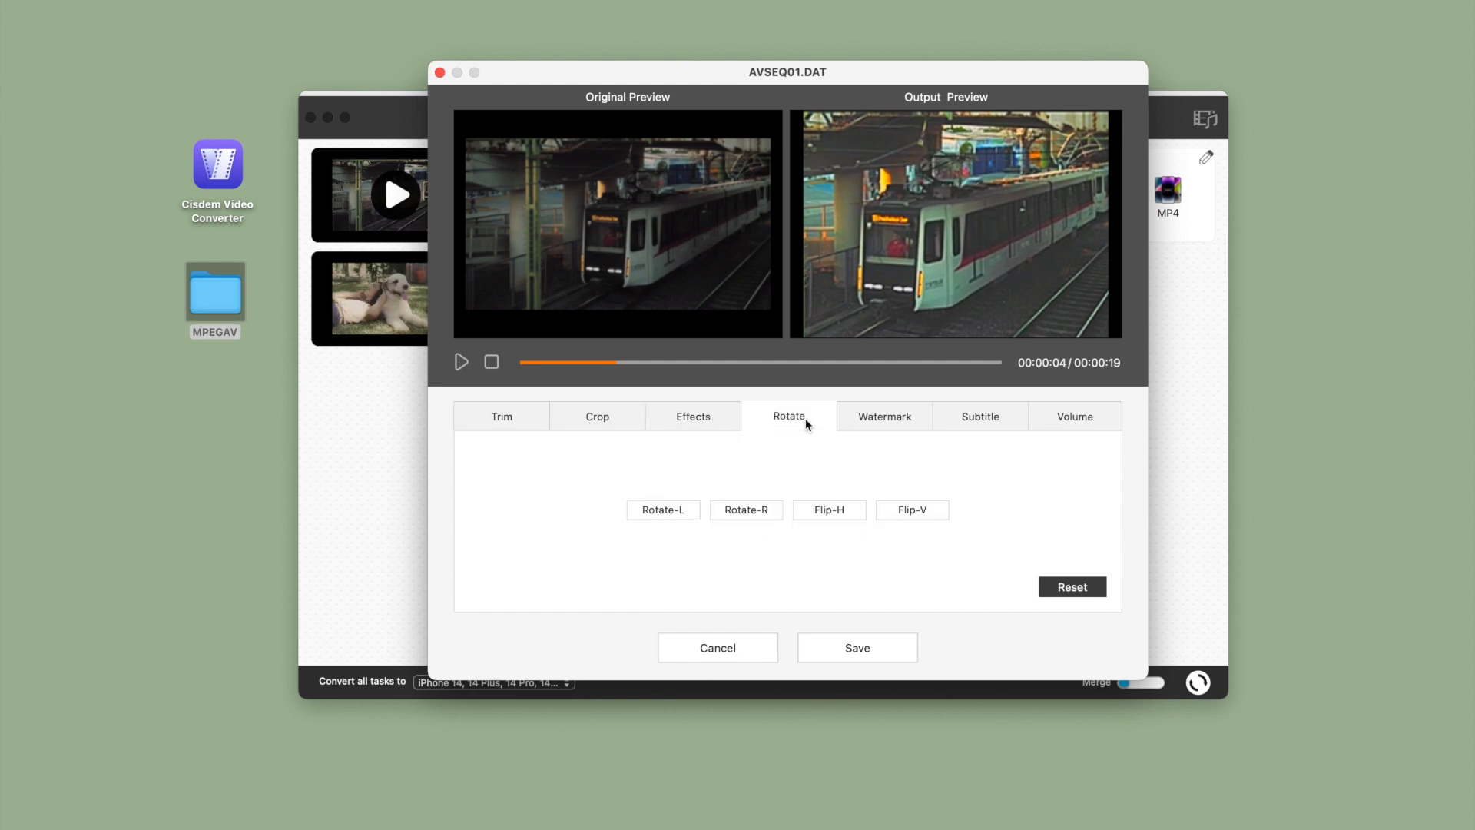
click(684, 514)
click(684, 513)
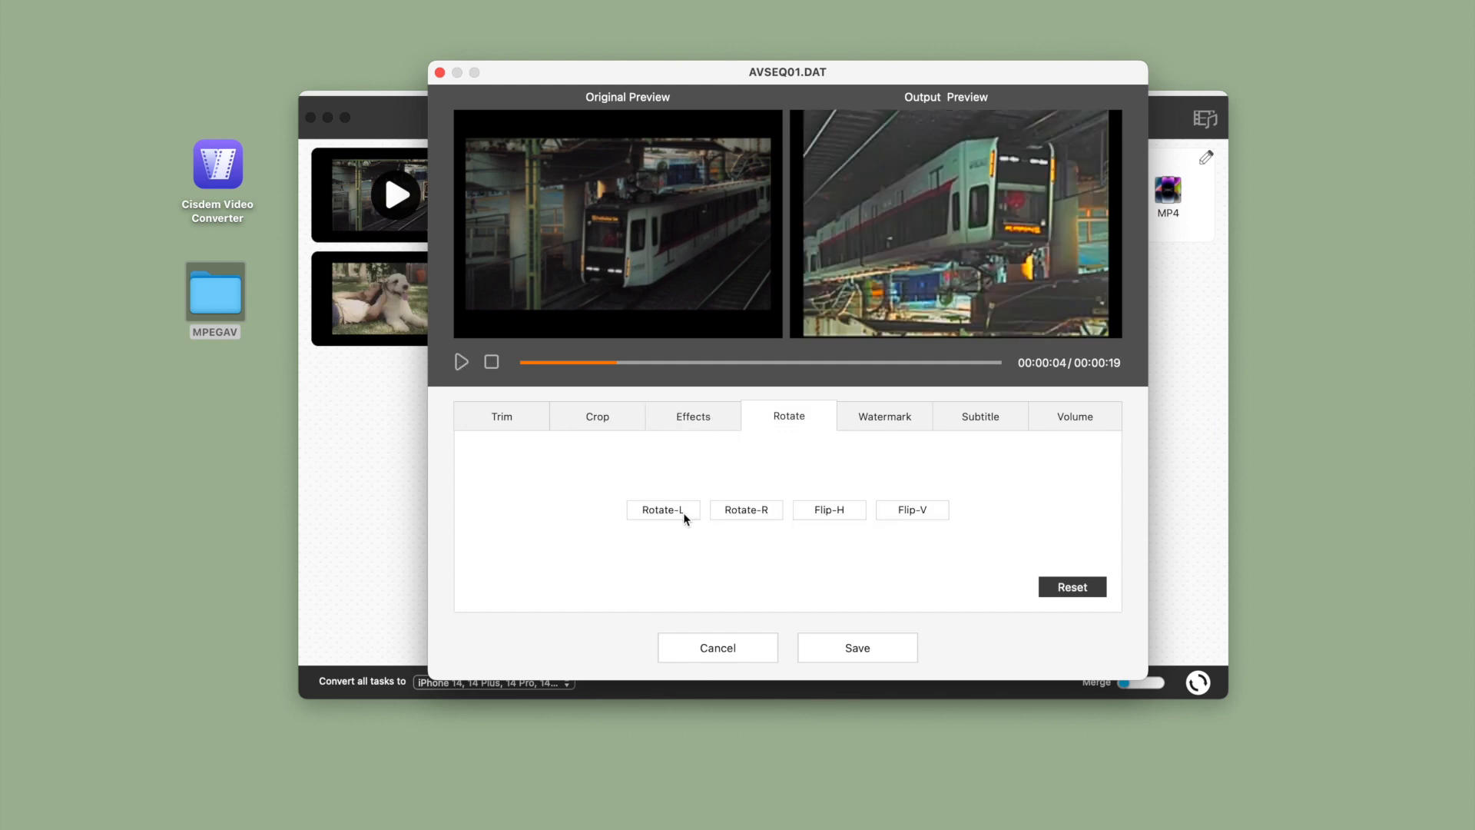
click(684, 514)
click(684, 514)
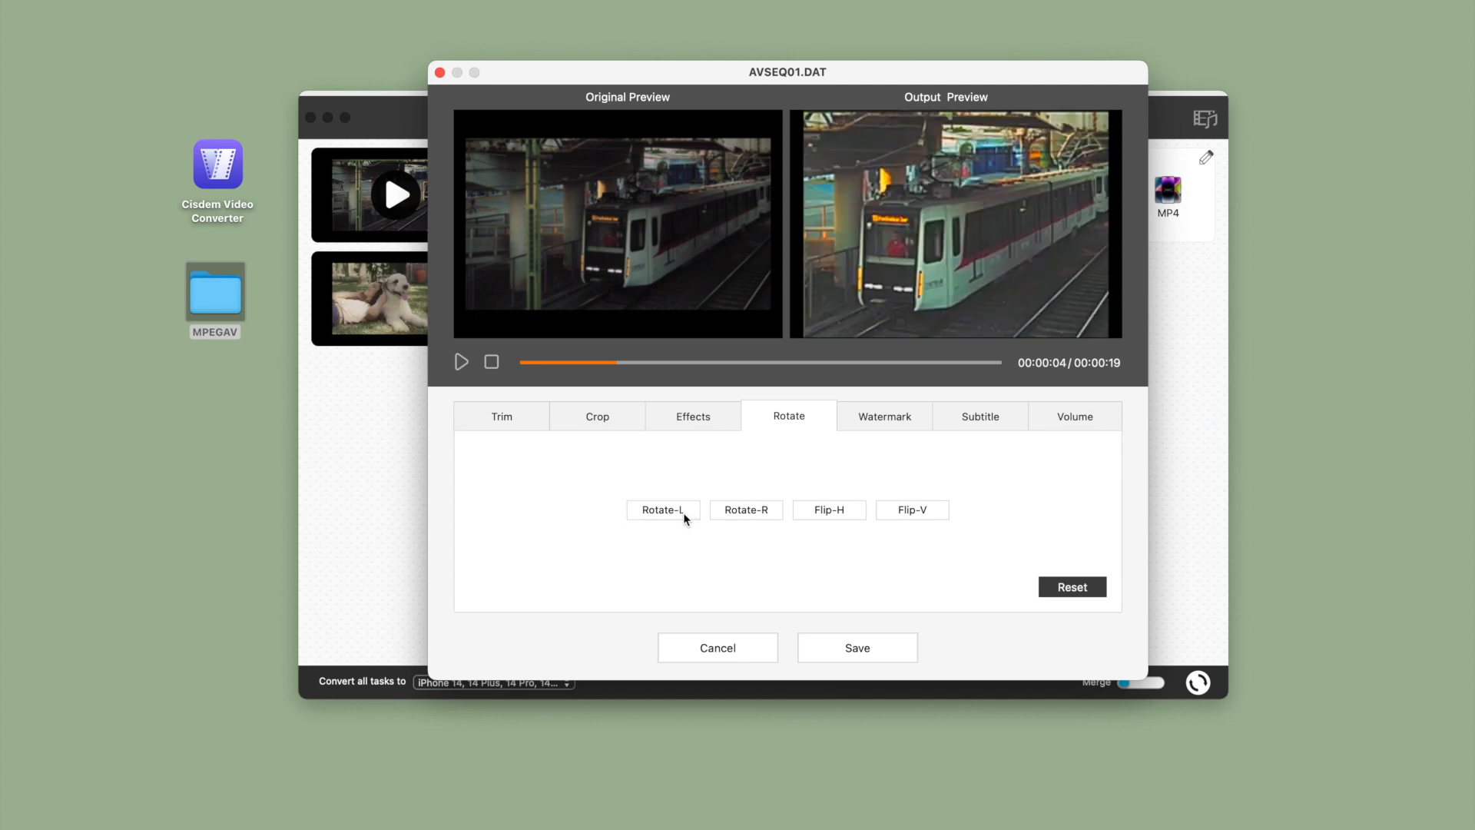
click(835, 519)
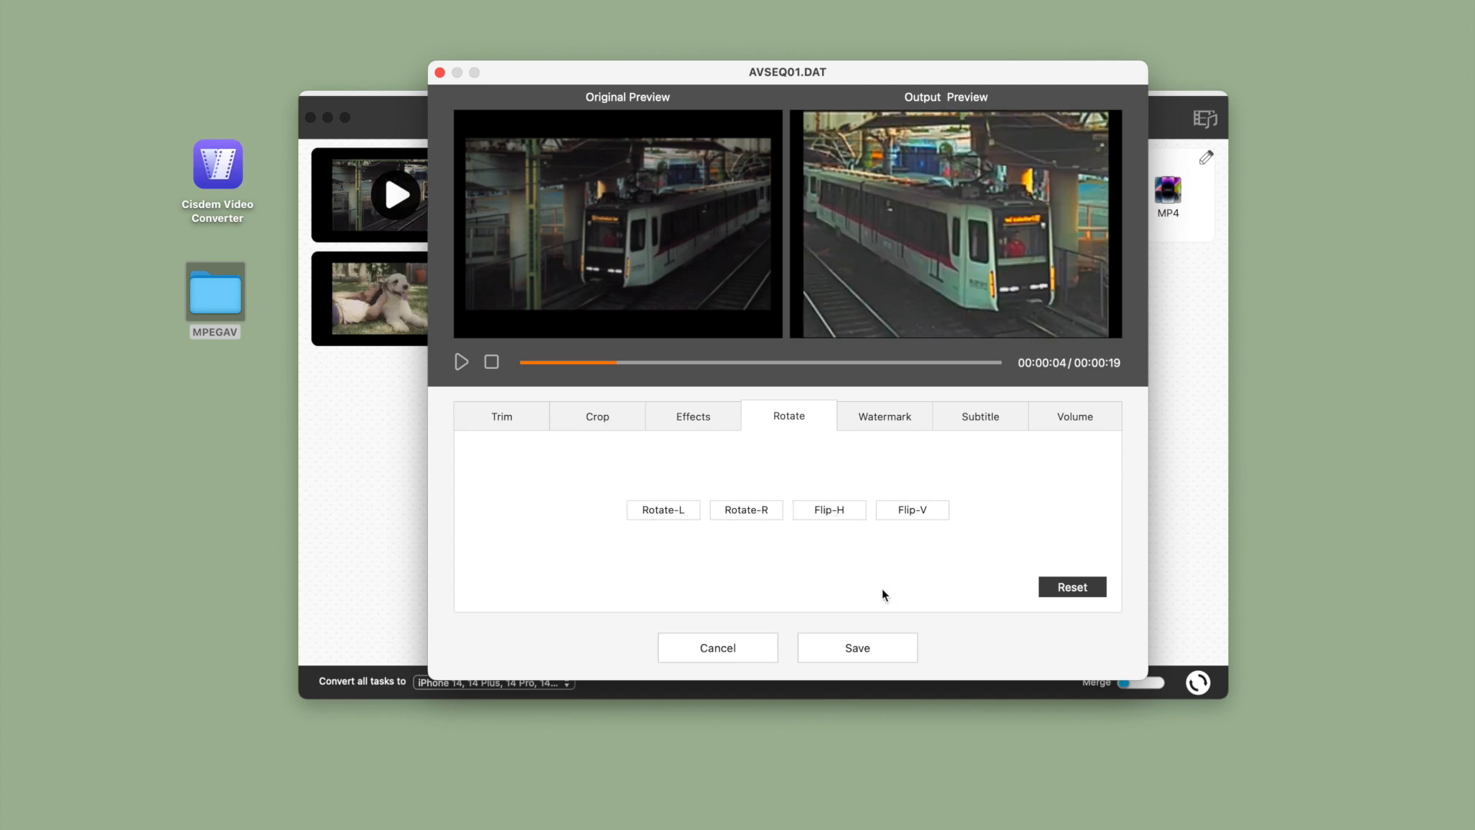
Add the text watermark "Sample Text" to the clip and set its font size to 9
click(888, 421)
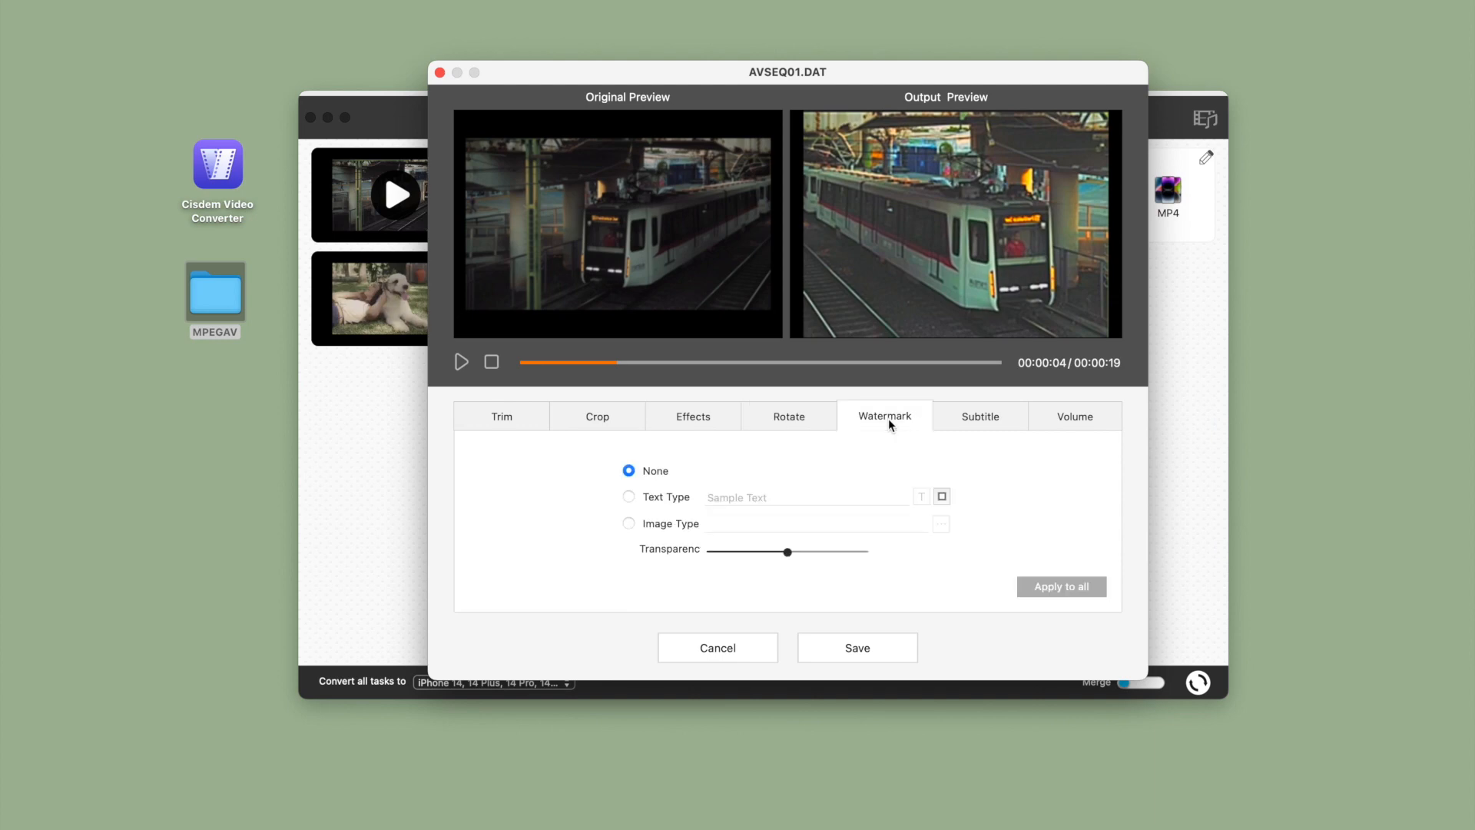
click(629, 497)
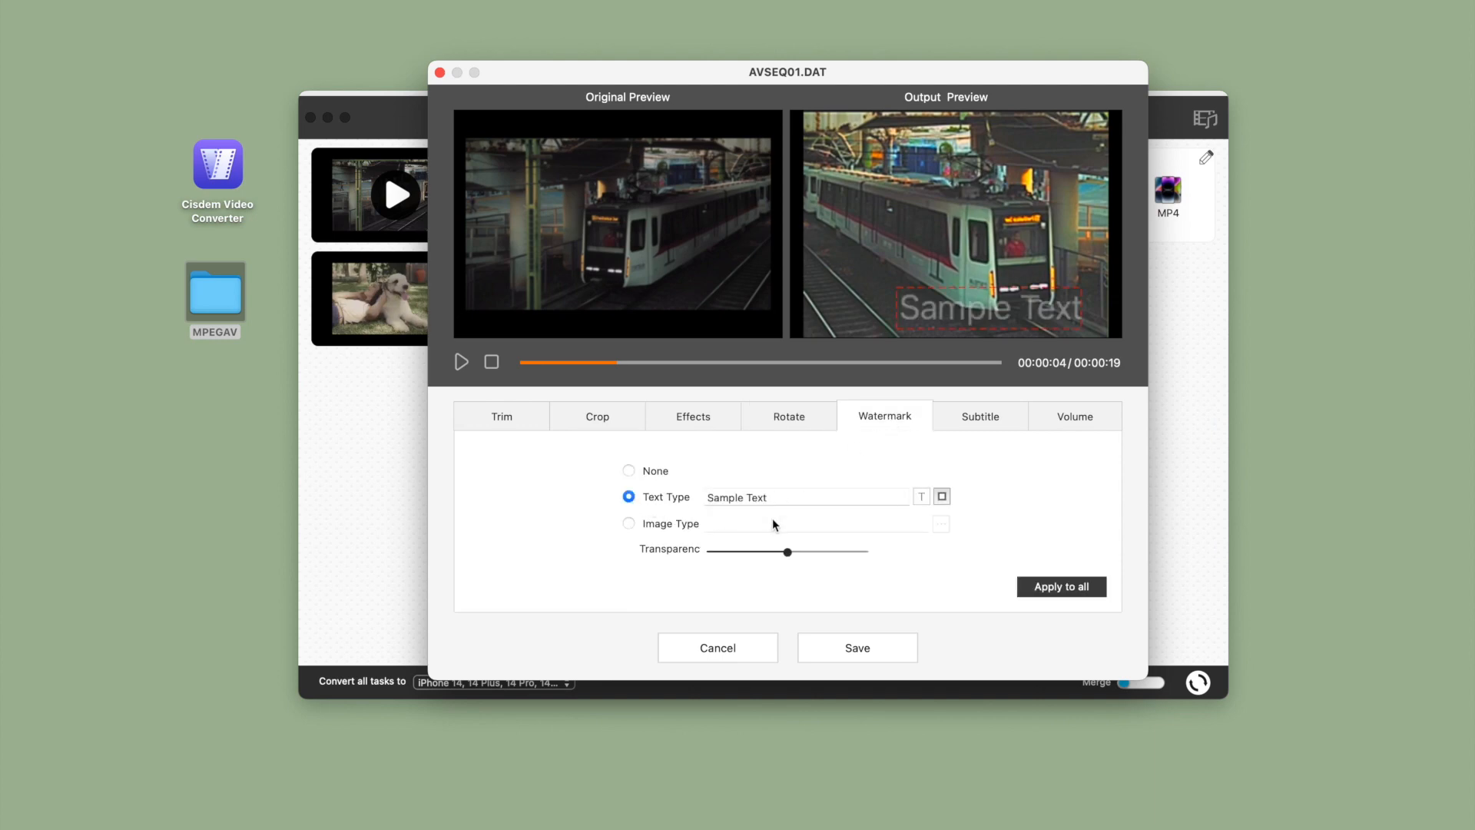
click(923, 498)
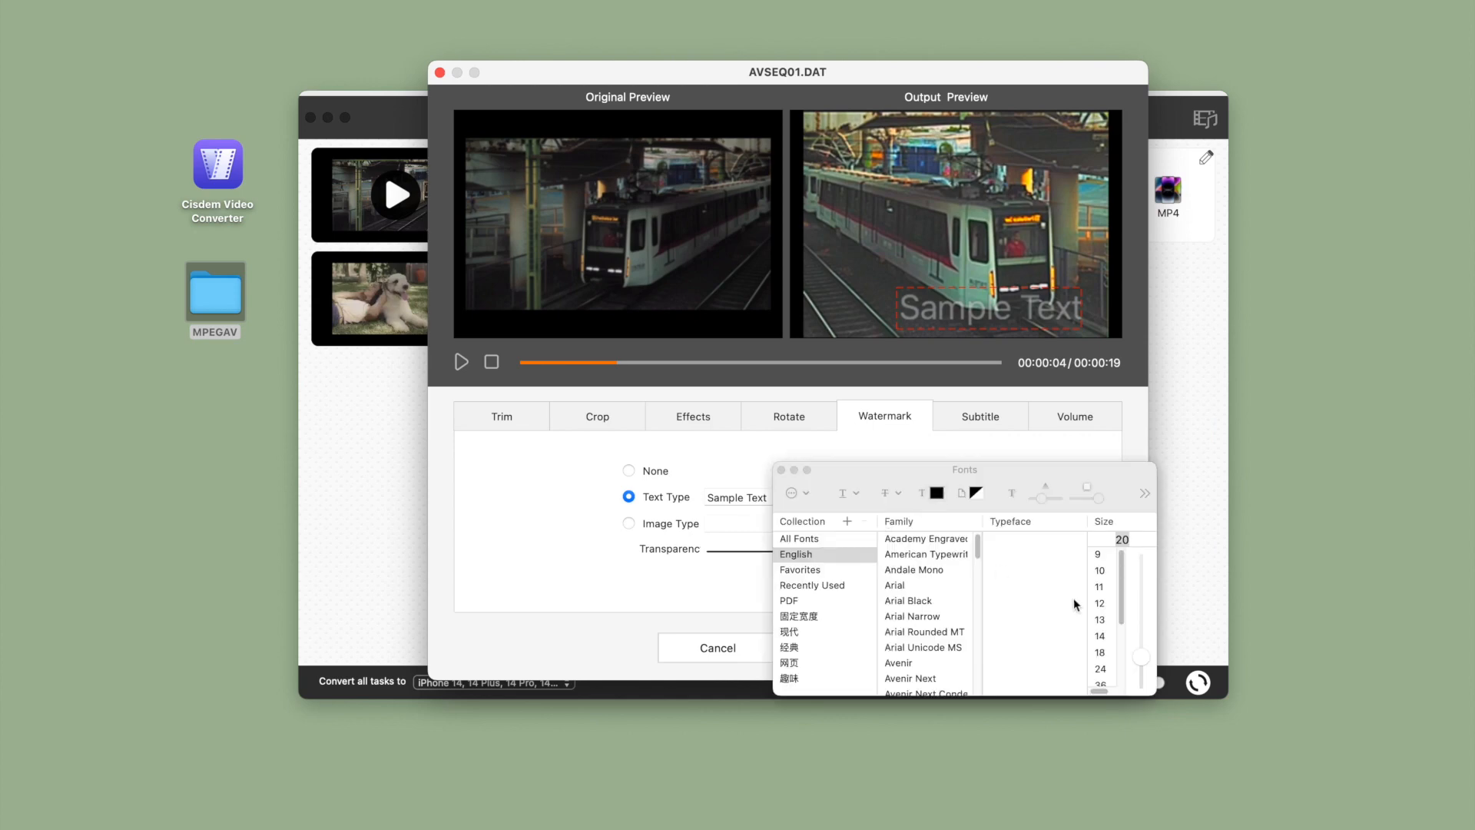
click(1099, 588)
click(1101, 572)
click(1099, 554)
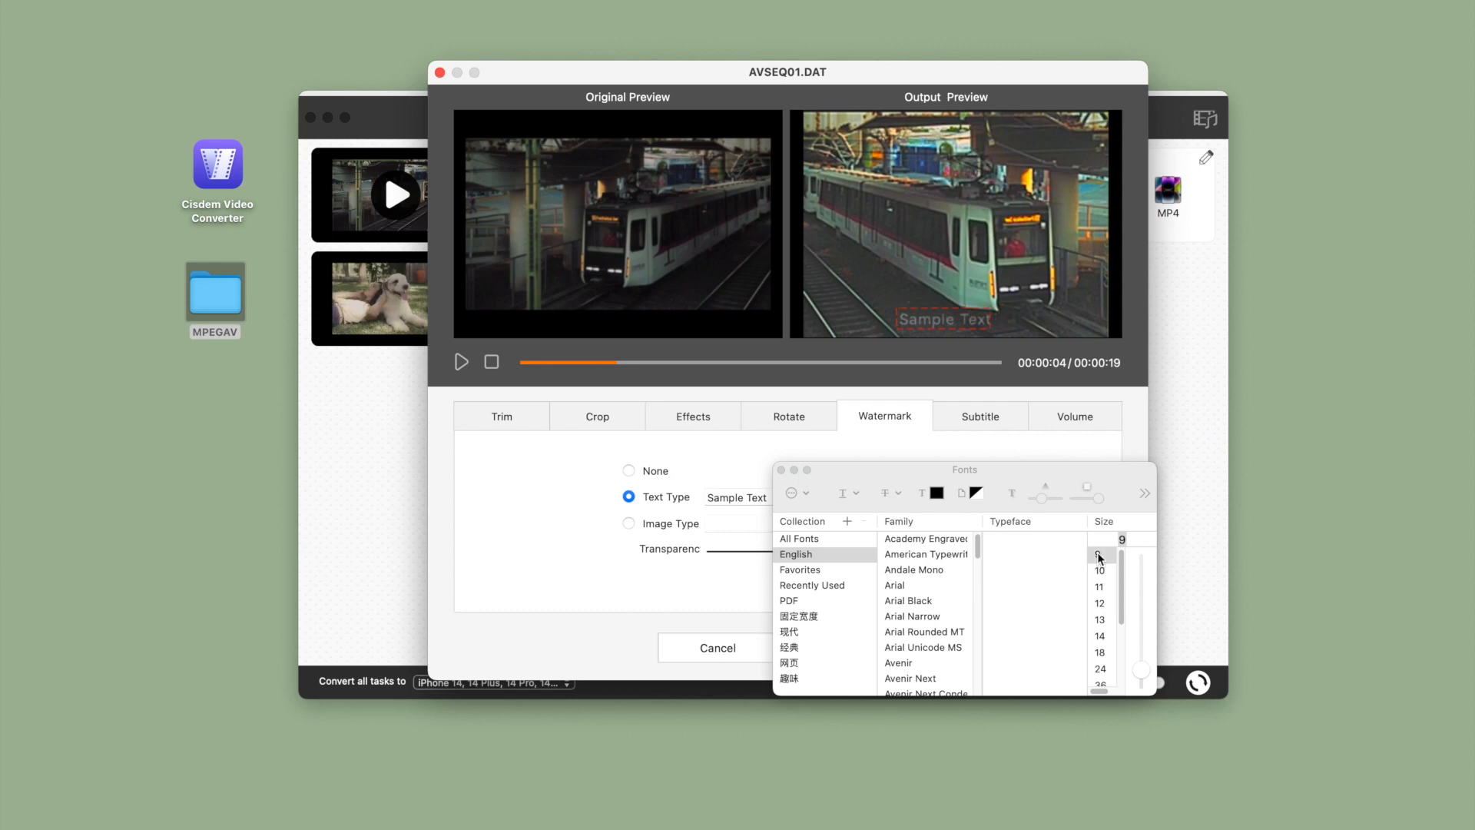
click(782, 470)
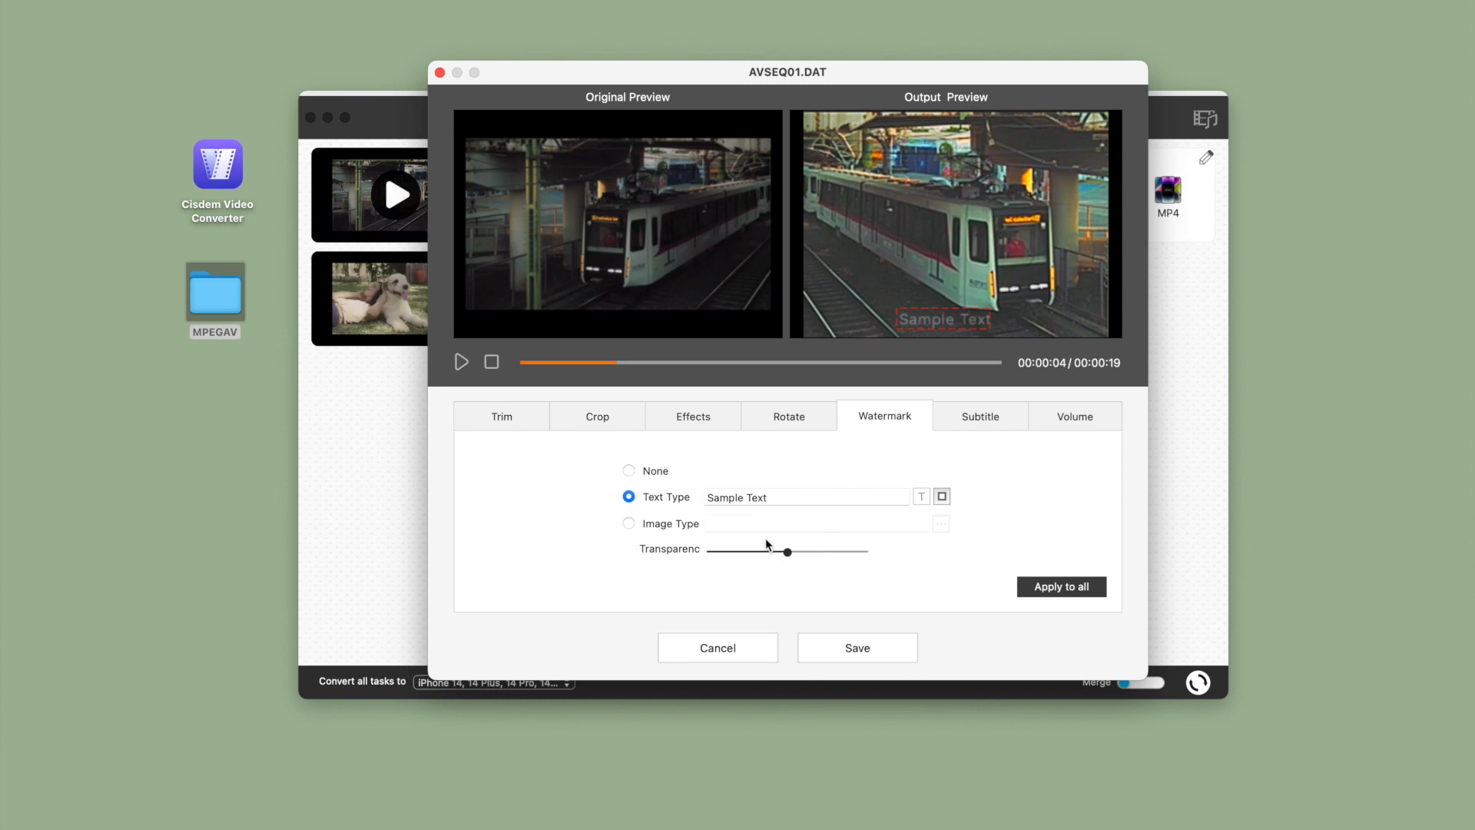
Set the watermark text colour to yellow and close the colour picker
click(942, 497)
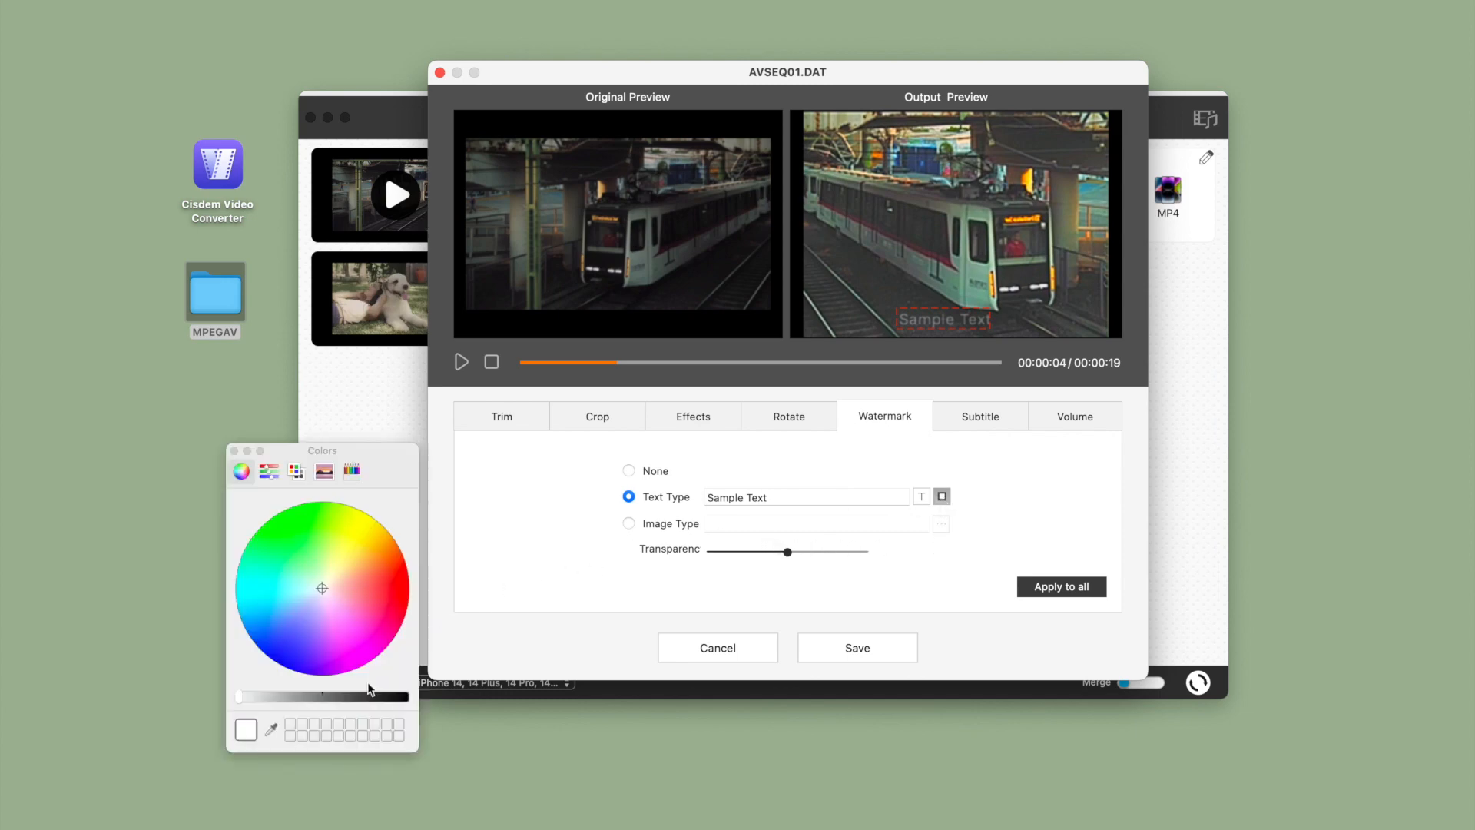
click(352, 528)
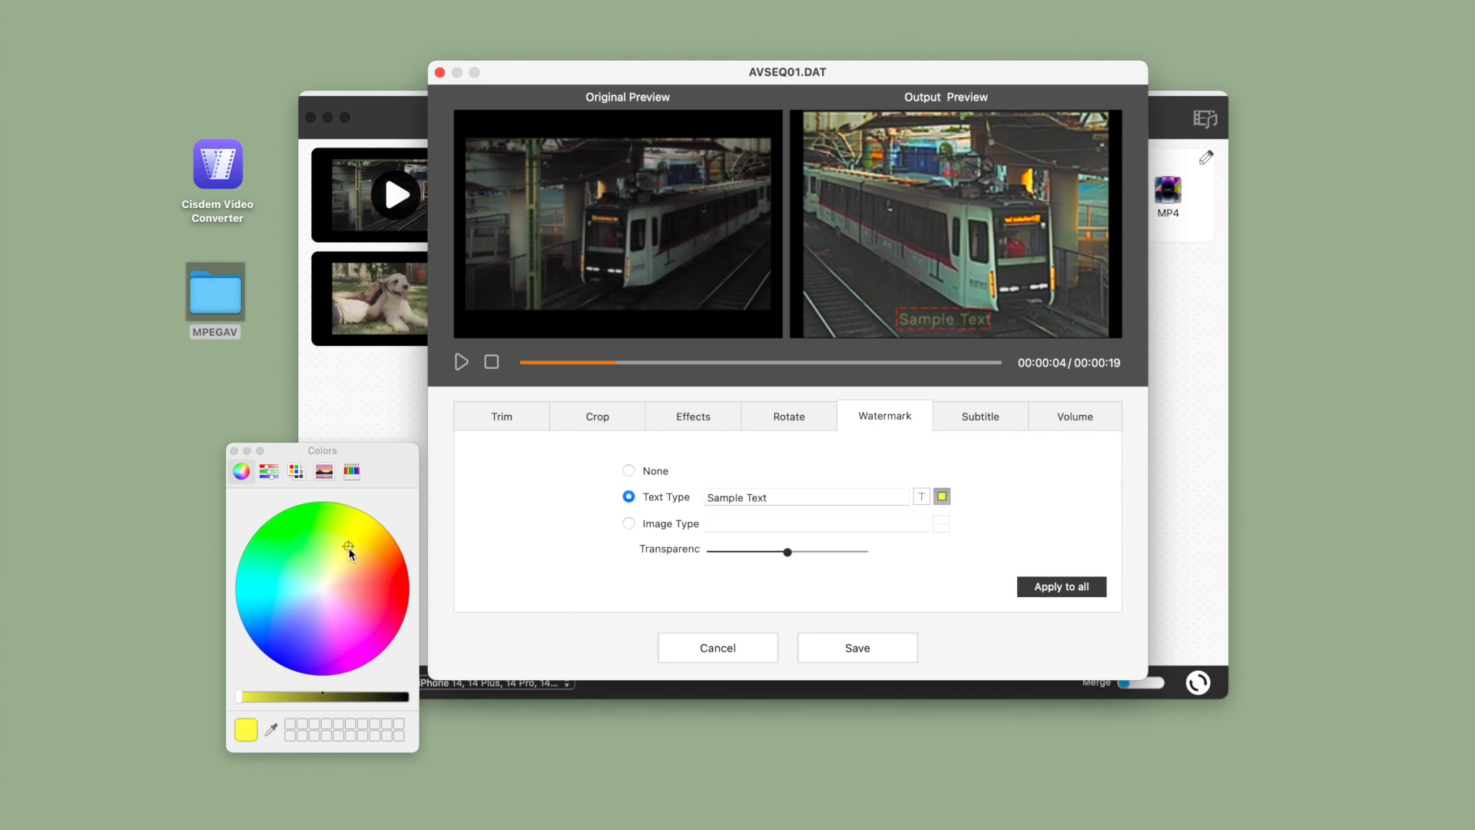
click(362, 527)
click(234, 451)
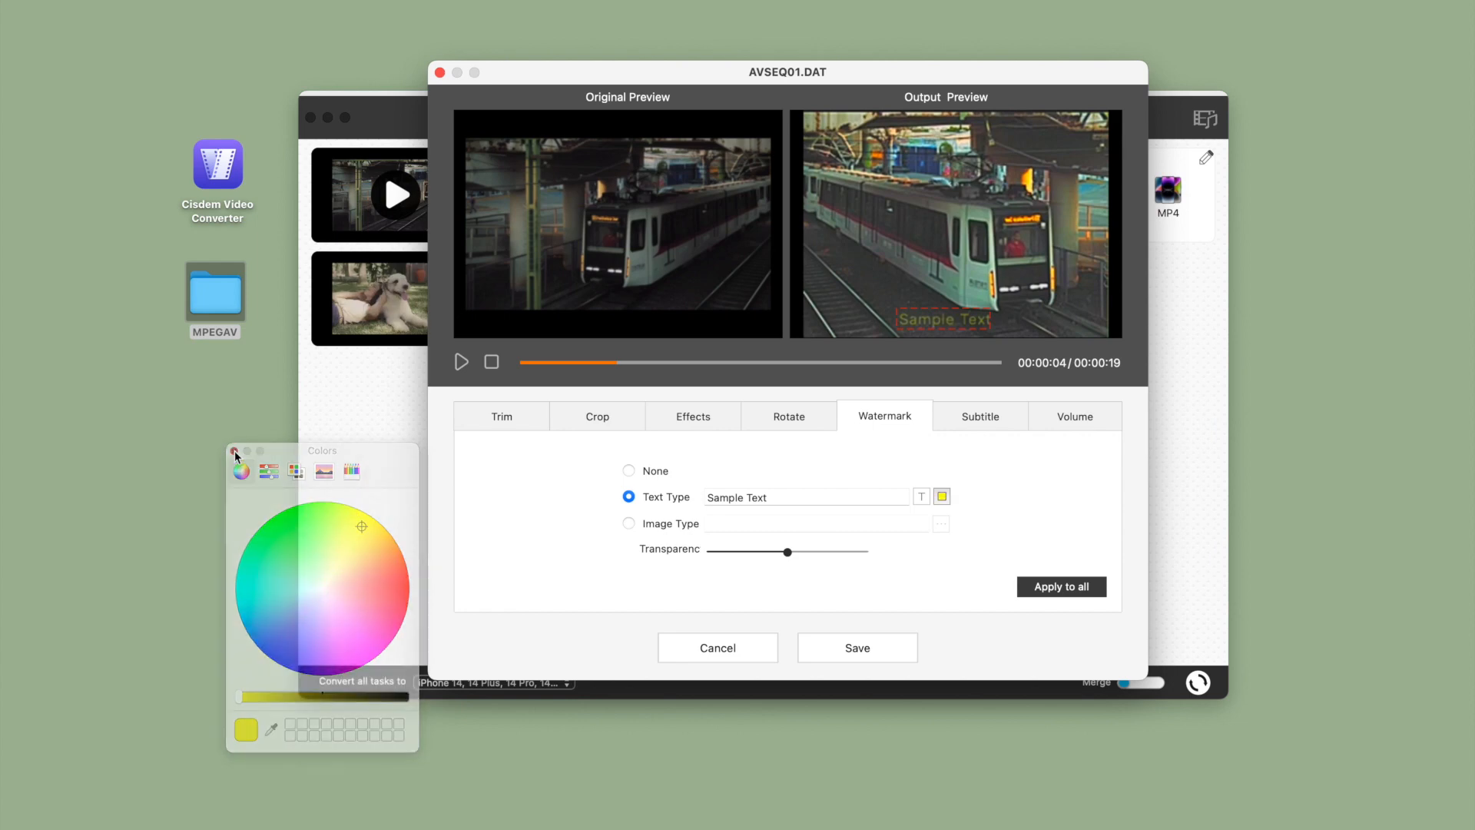
Replace the watermark text with "cisdem" and raise its transparency setting to about four fifths of the range
triple_click(778, 497)
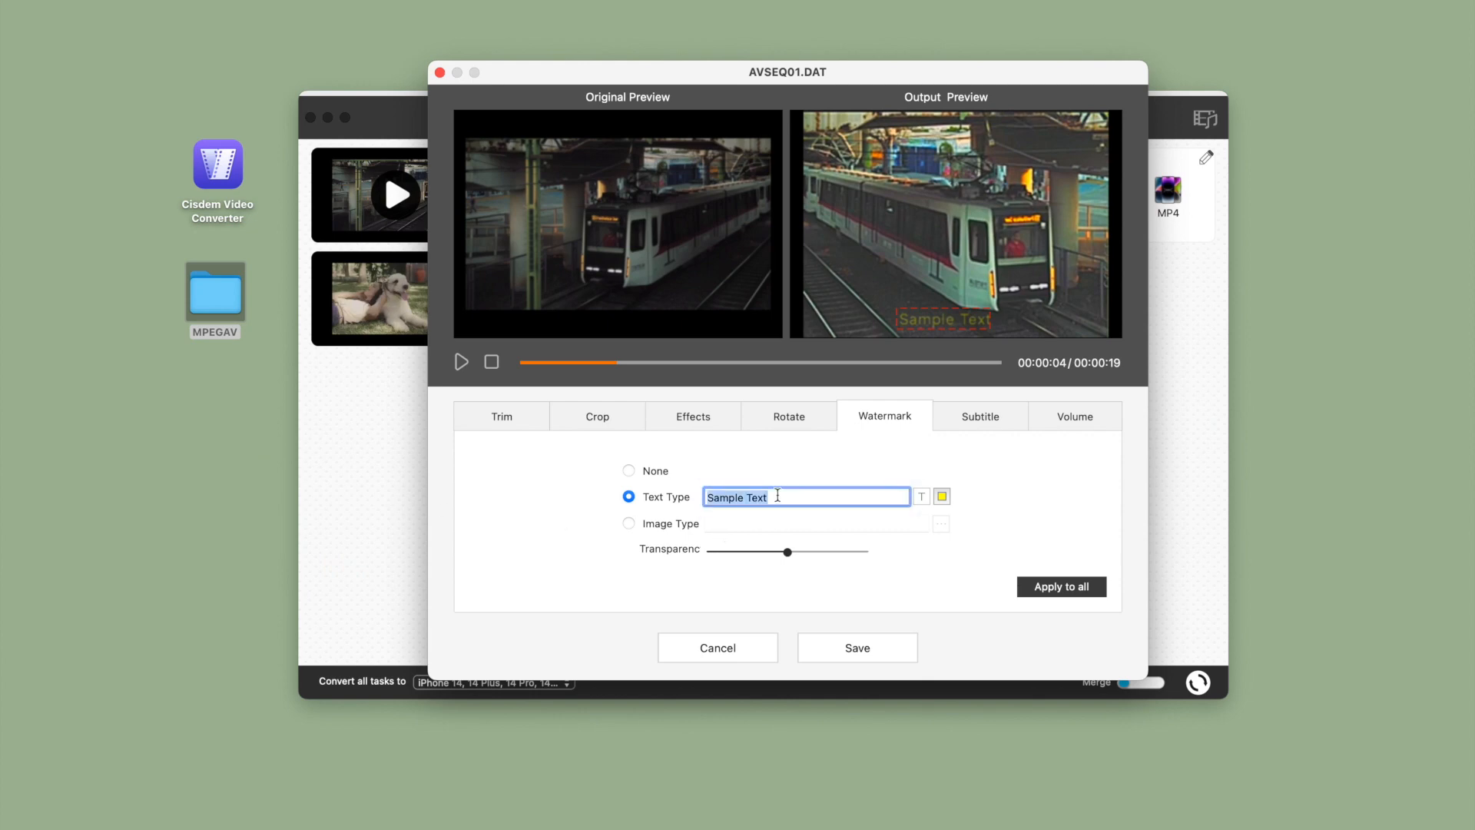
text(cisdem)
key(Return)
drag(805, 551, 847, 553)
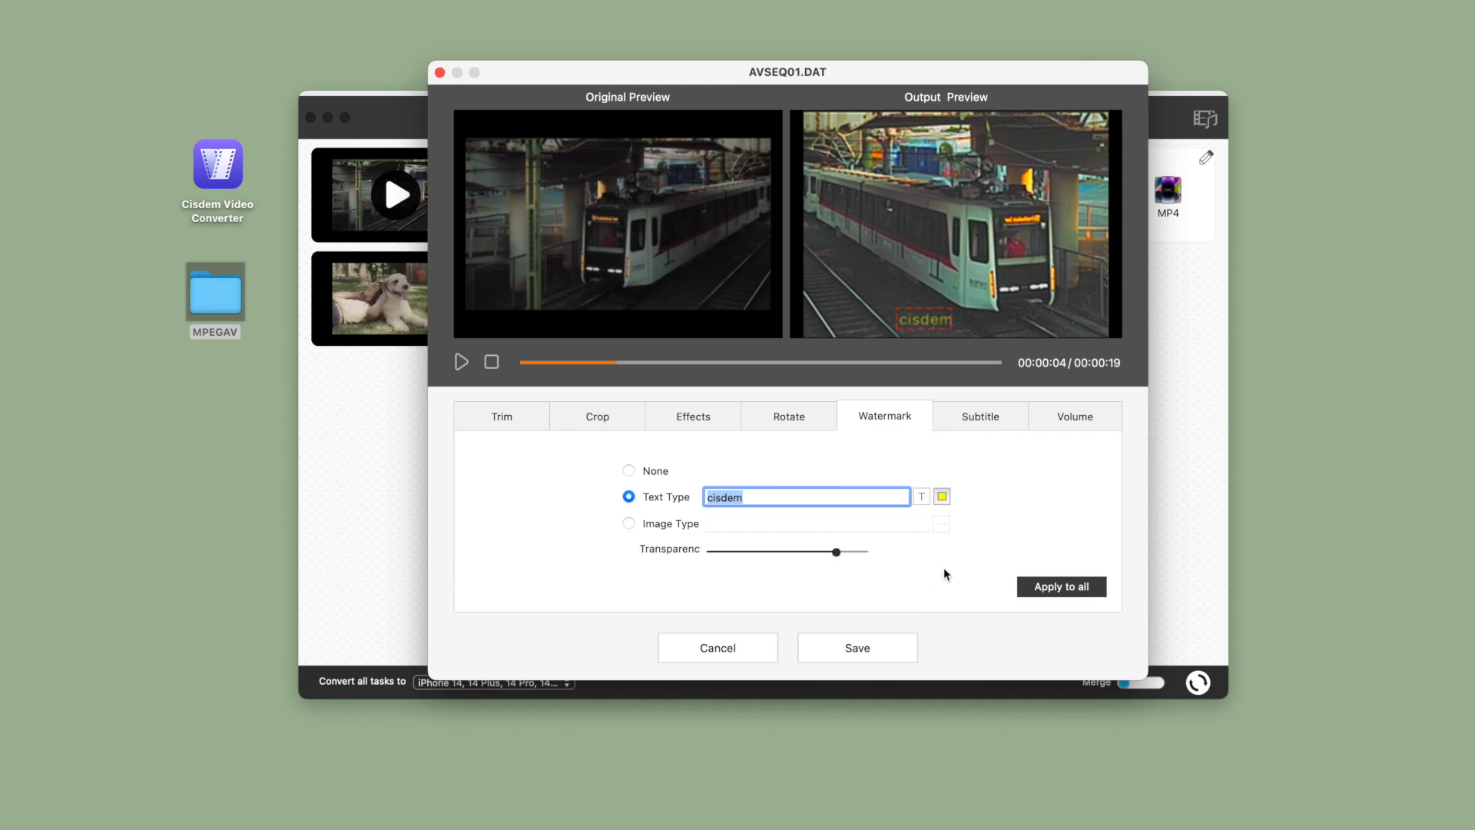
Examine the embedded and external subtitle options for the clip, leaving both at No Subtitle
click(978, 416)
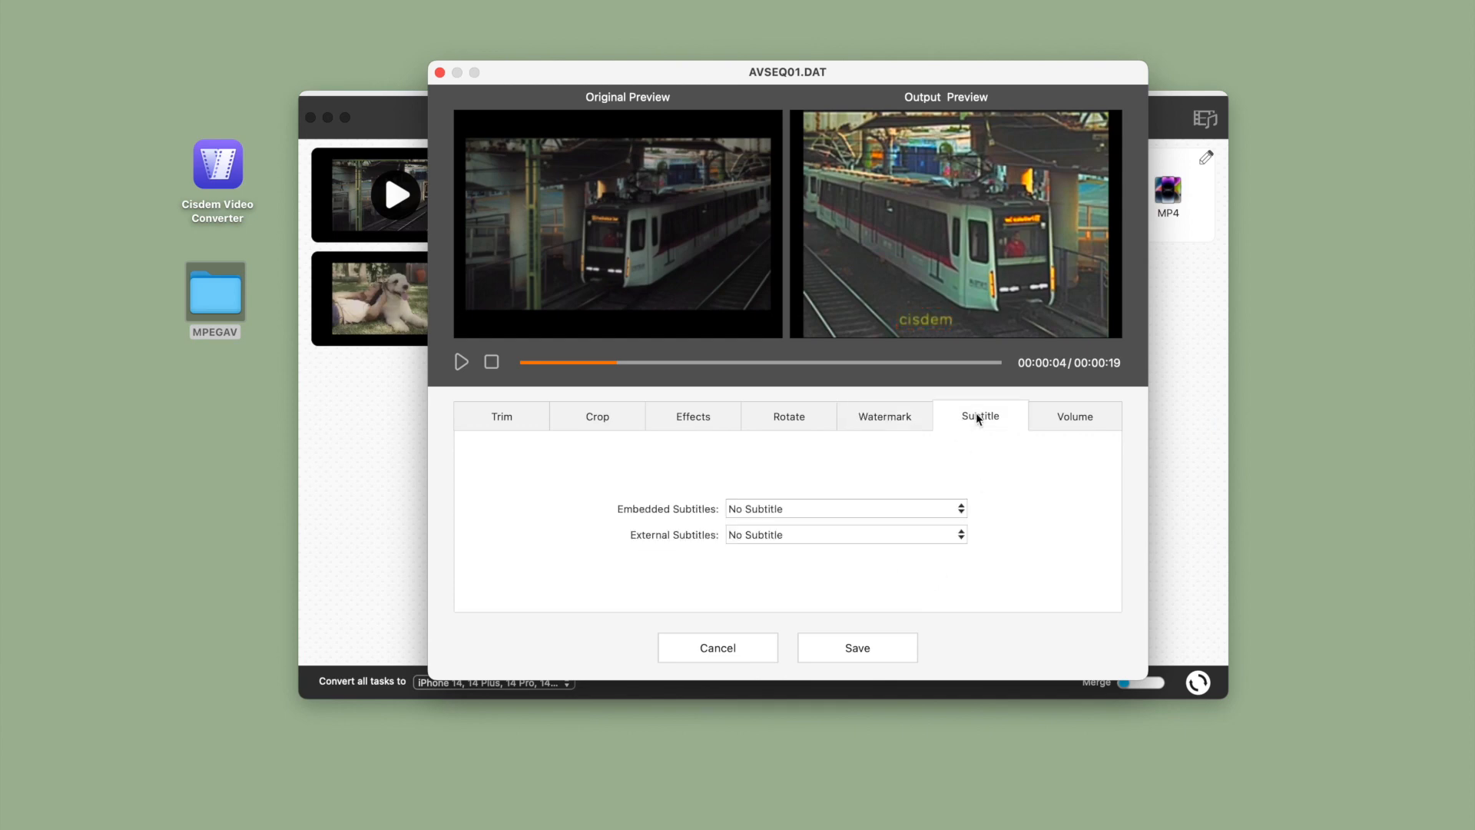
click(945, 508)
click(941, 509)
click(936, 533)
click(1064, 495)
Enable a 3-second audio fade-in and a 3-second fade-out for the clip
click(1068, 417)
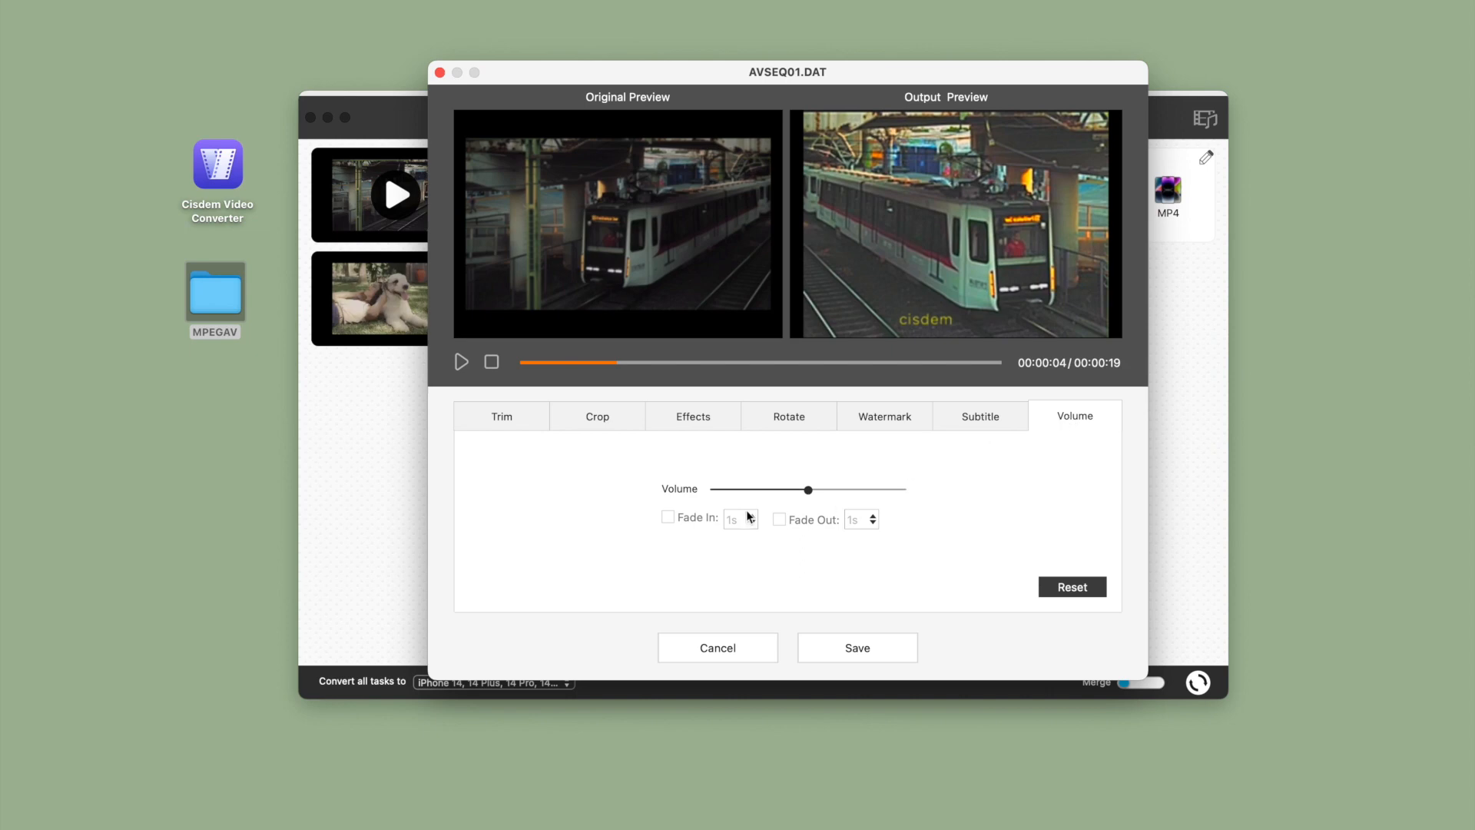
click(668, 518)
click(747, 522)
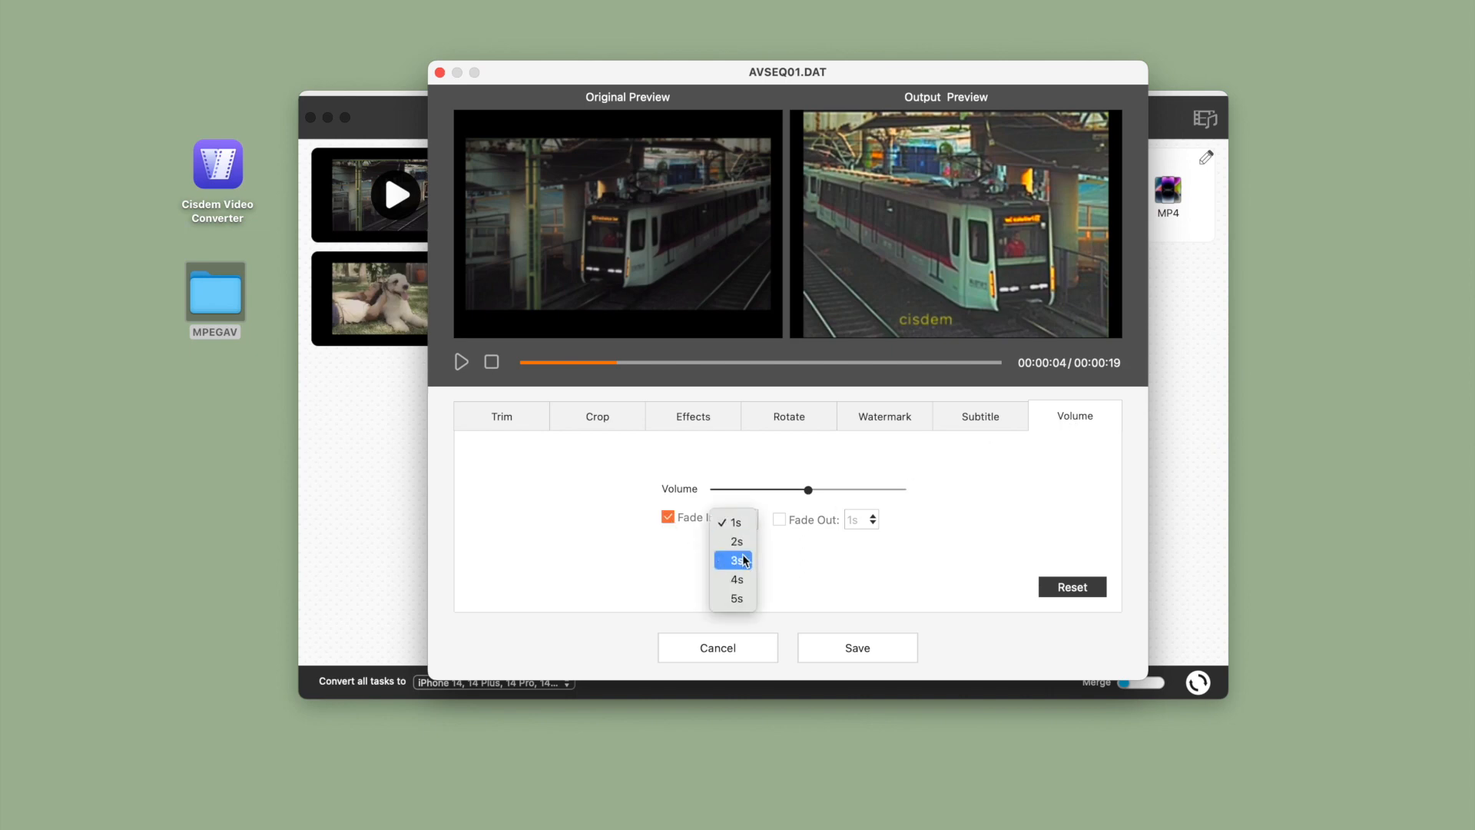
click(742, 561)
click(787, 518)
click(862, 521)
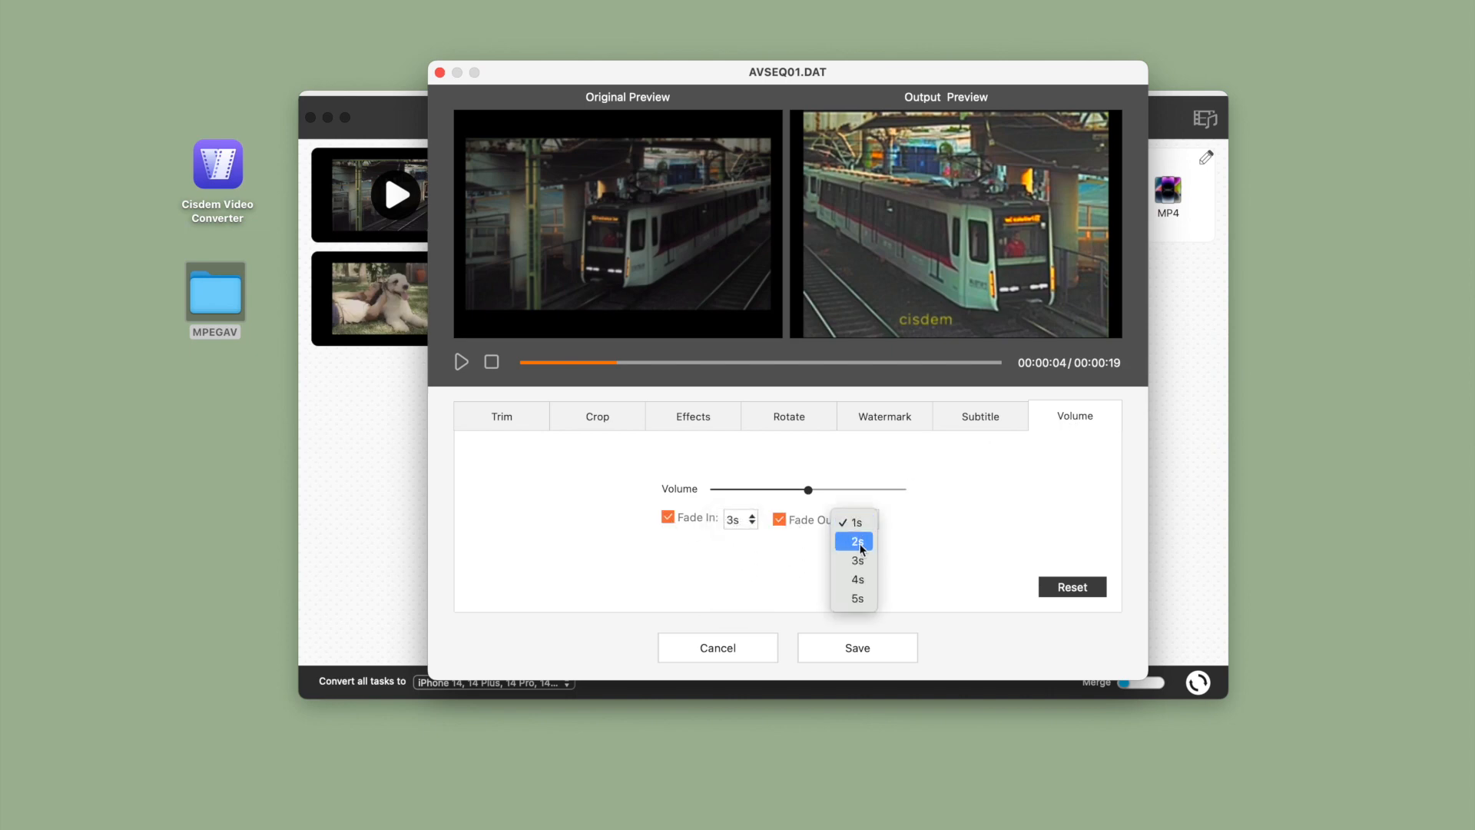
click(869, 559)
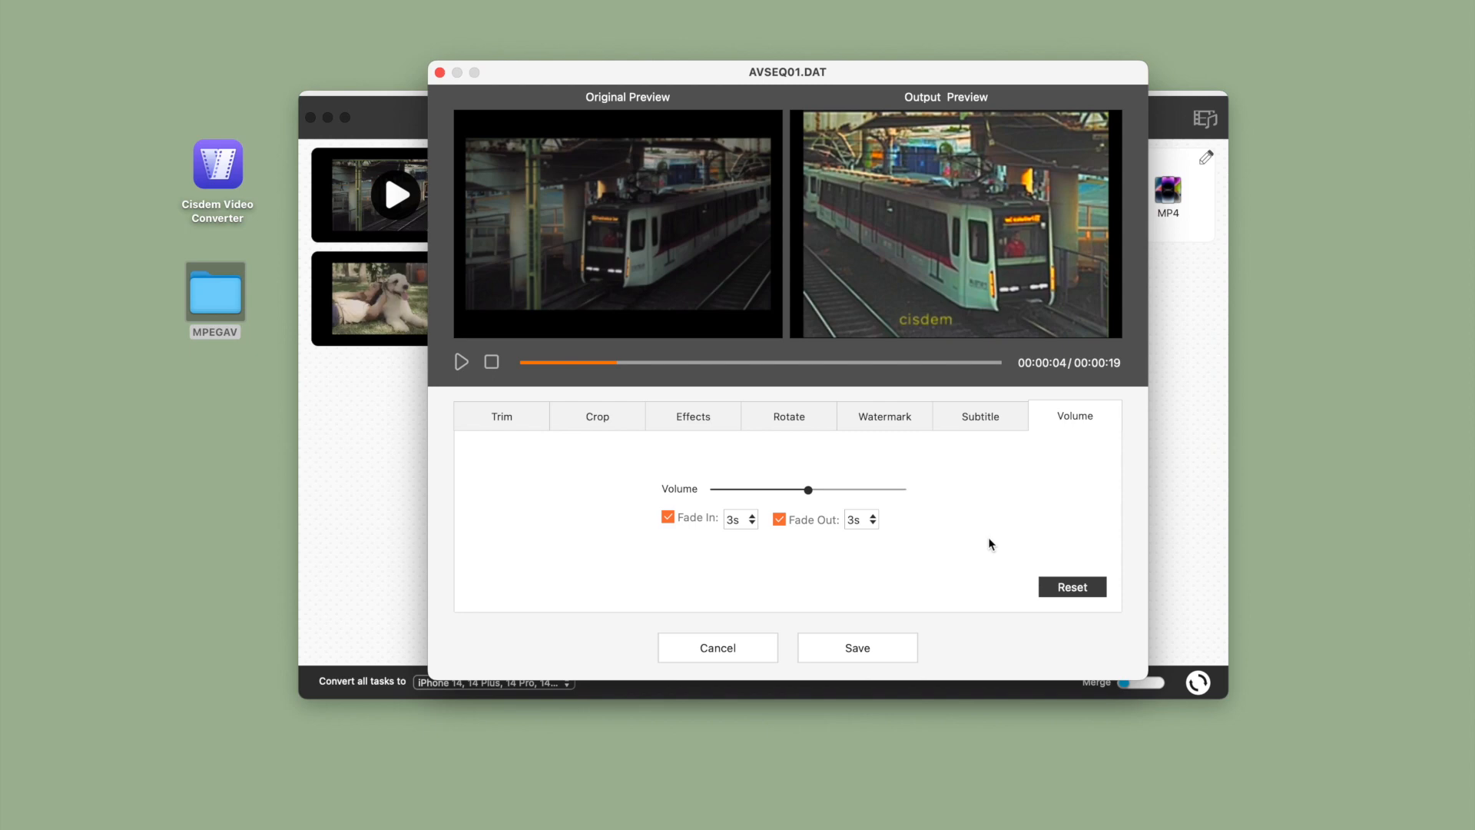
Save AVSEQ01's edits and convert all three DAT files to the selected iPhone MP4 format
click(876, 652)
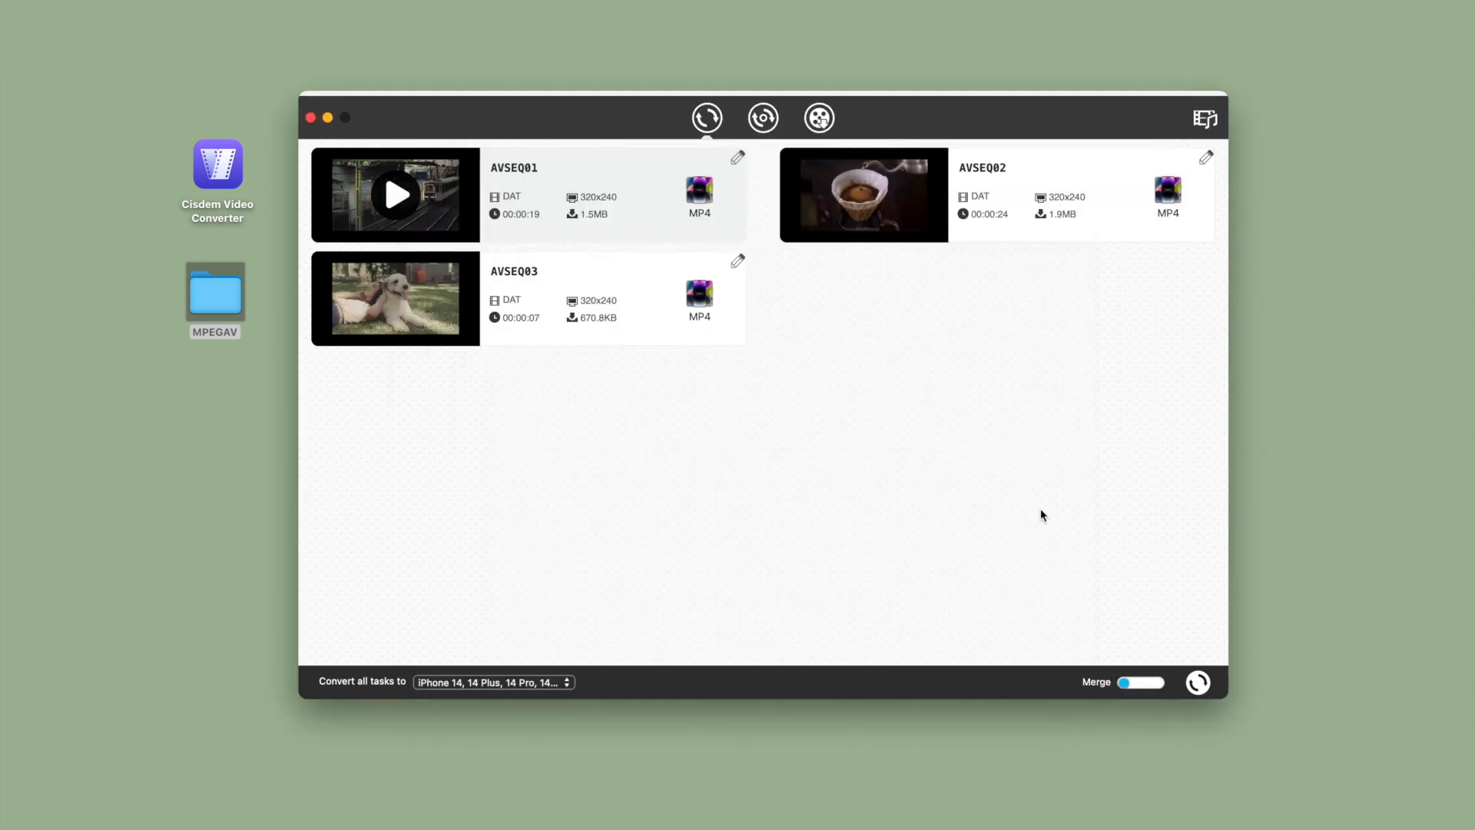
click(1205, 683)
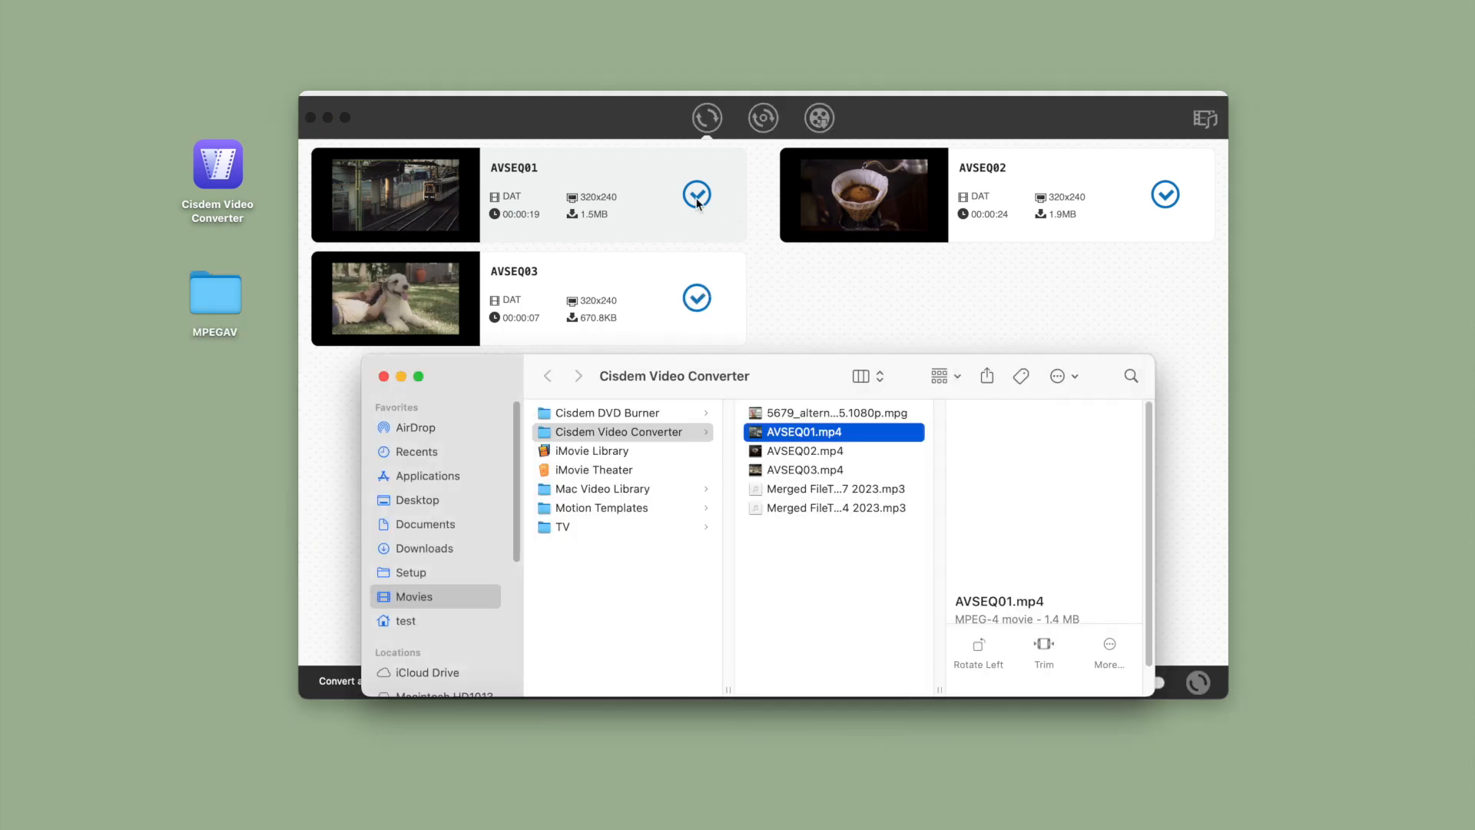
Open the converted AVSEQ01.mp4 from its output folder in a media player, reposition and enlarge the player window, and play the video
right_click(809, 435)
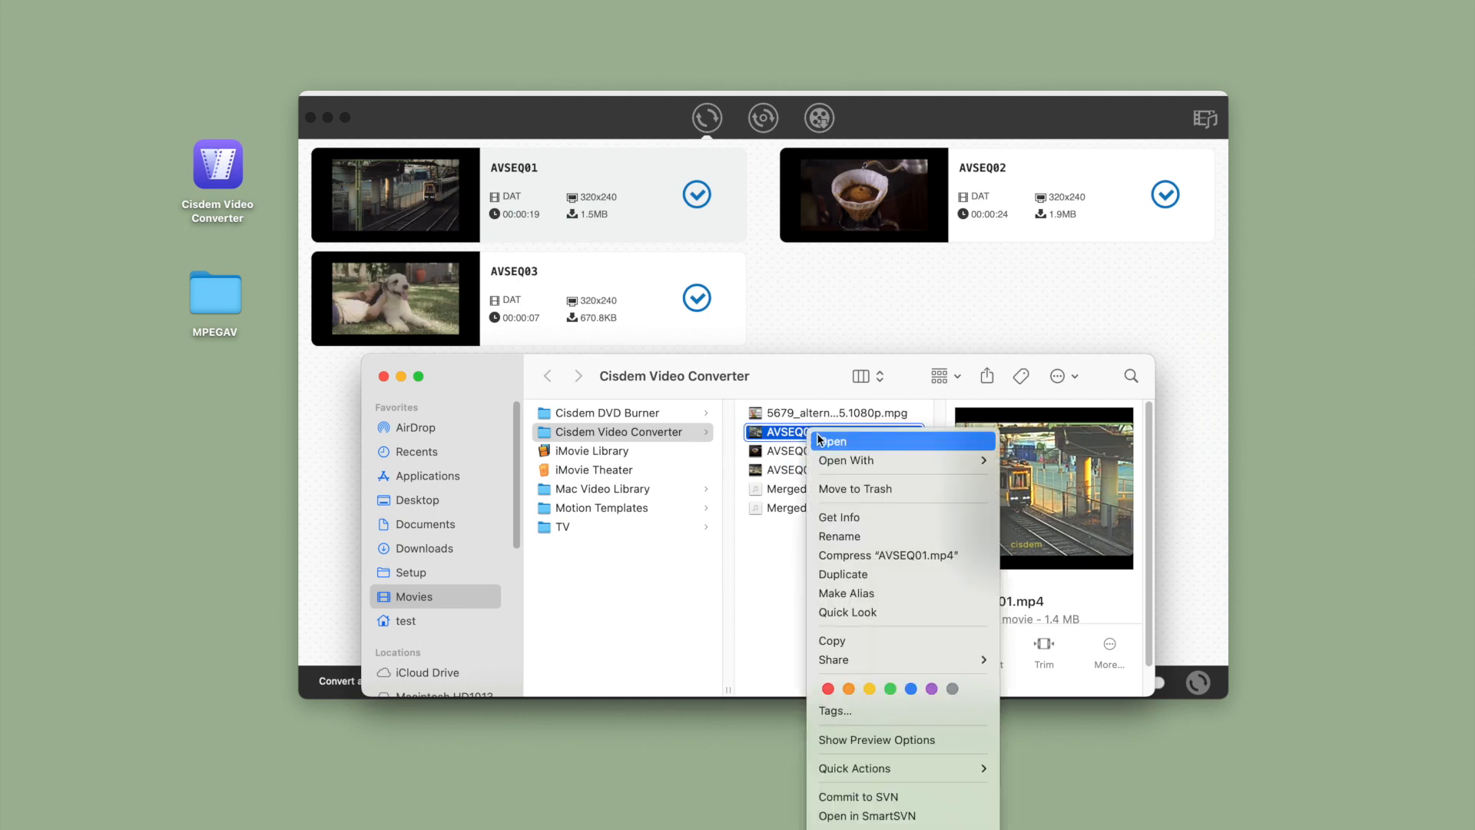
mouse_move(860, 460)
click(1044, 461)
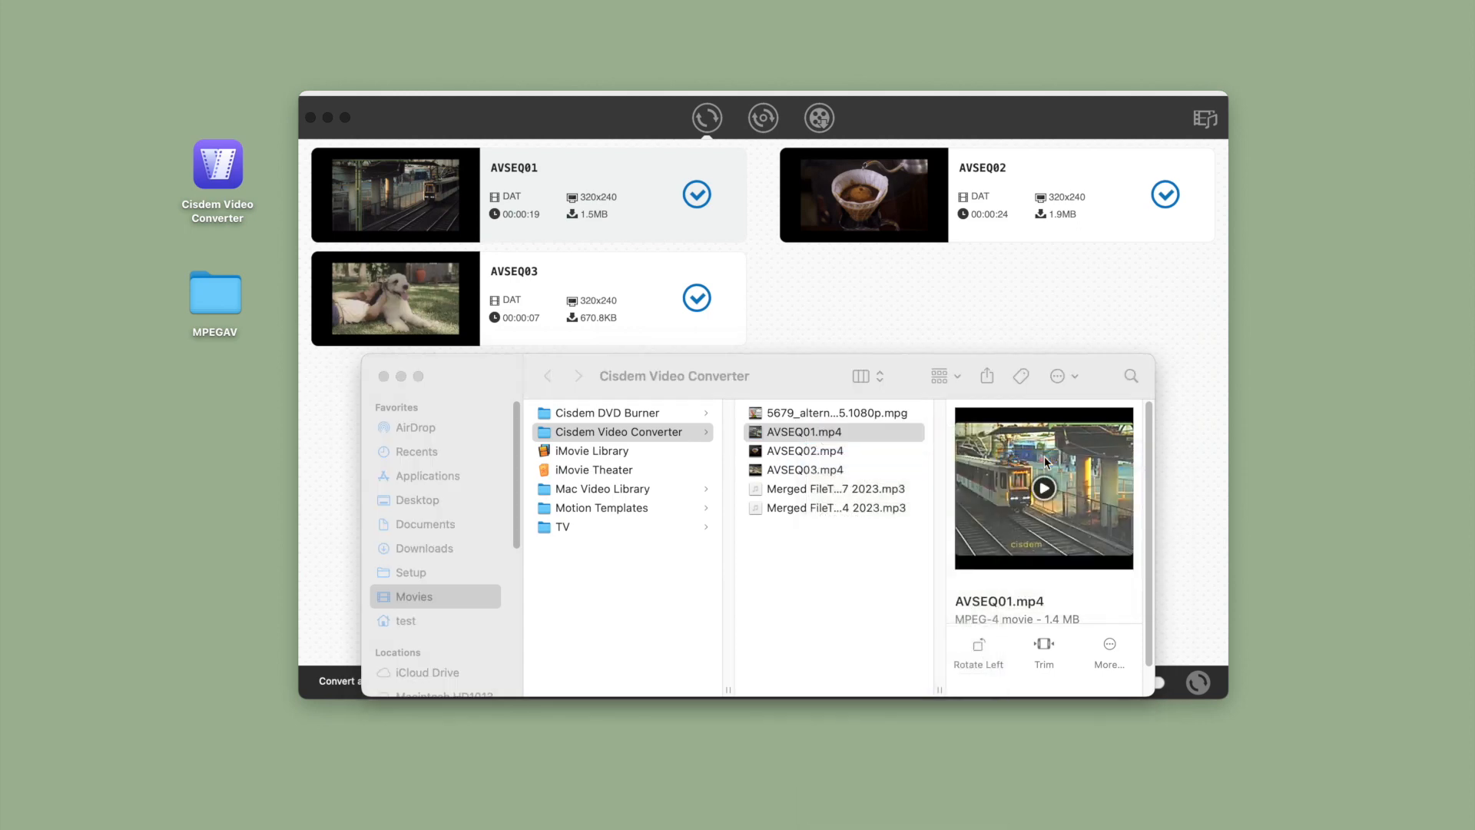
drag(146, 108, 858, 311)
drag(935, 508, 1065, 584)
click(863, 530)
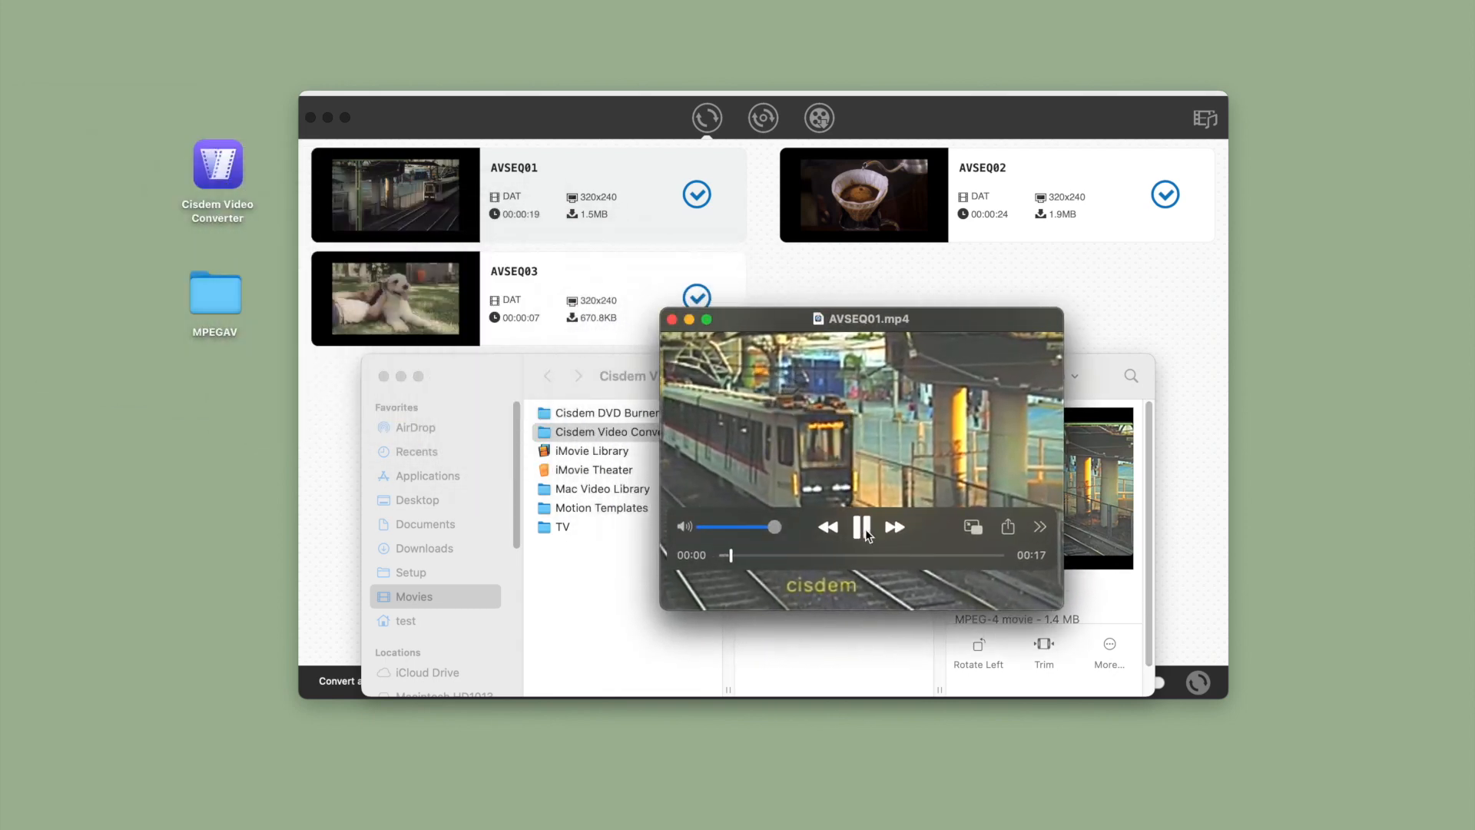